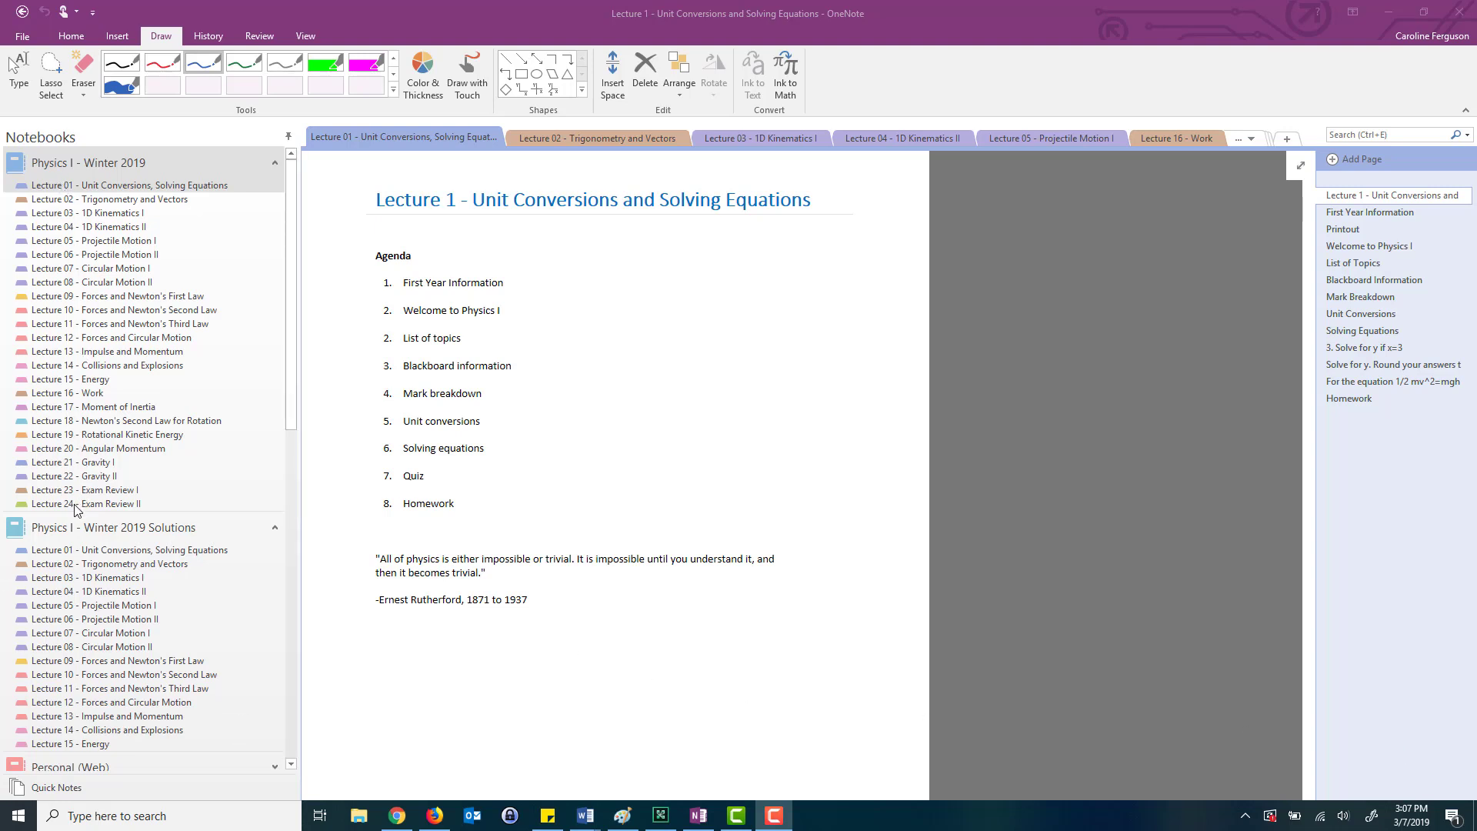
# Step: Browse the Lecture 02, Lecture 03 and Lecture 04 - 1D Kinematics II sections
pyautogui.click(65, 190)
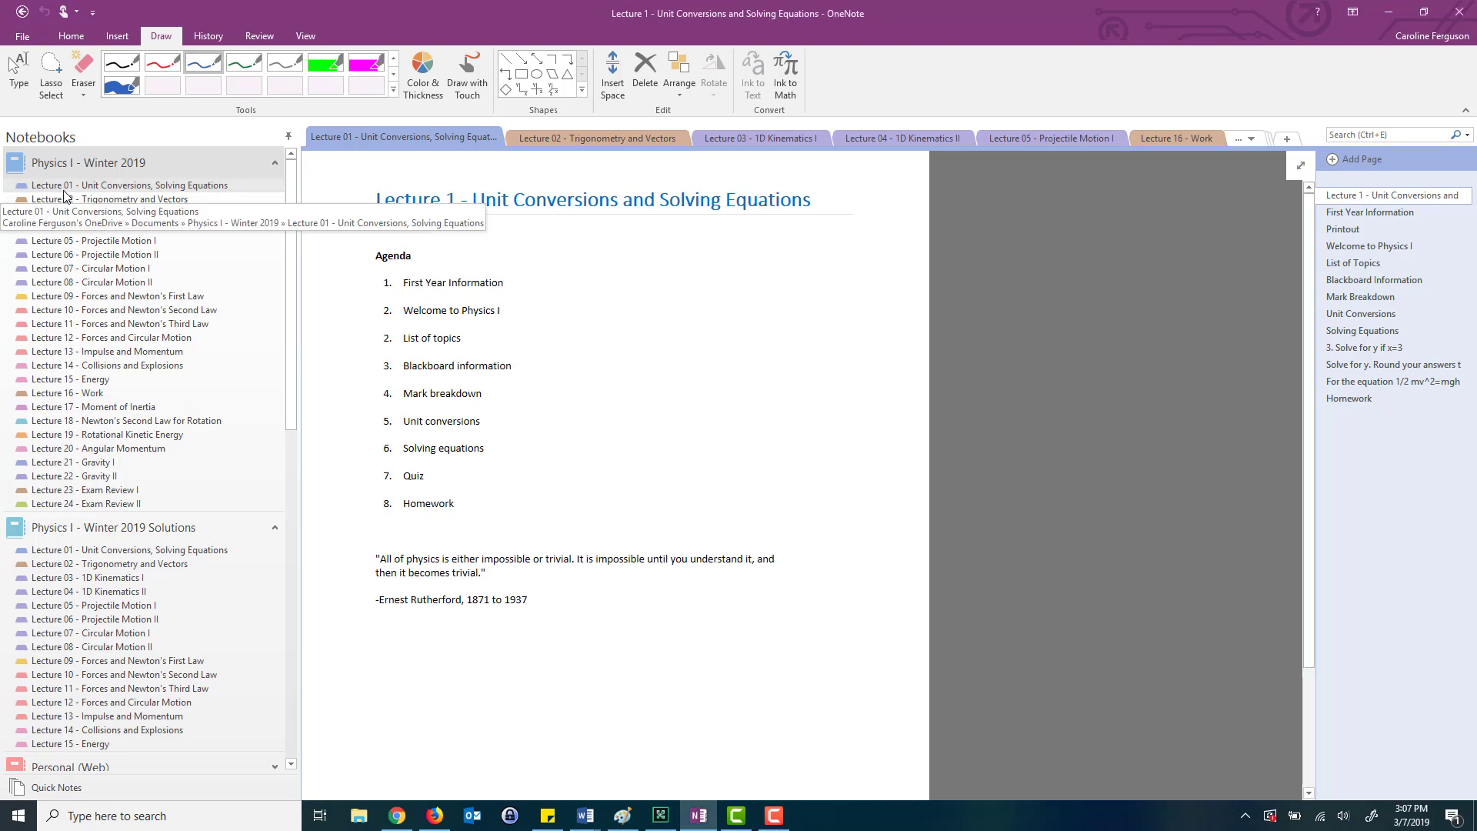
pyautogui.click(62, 204)
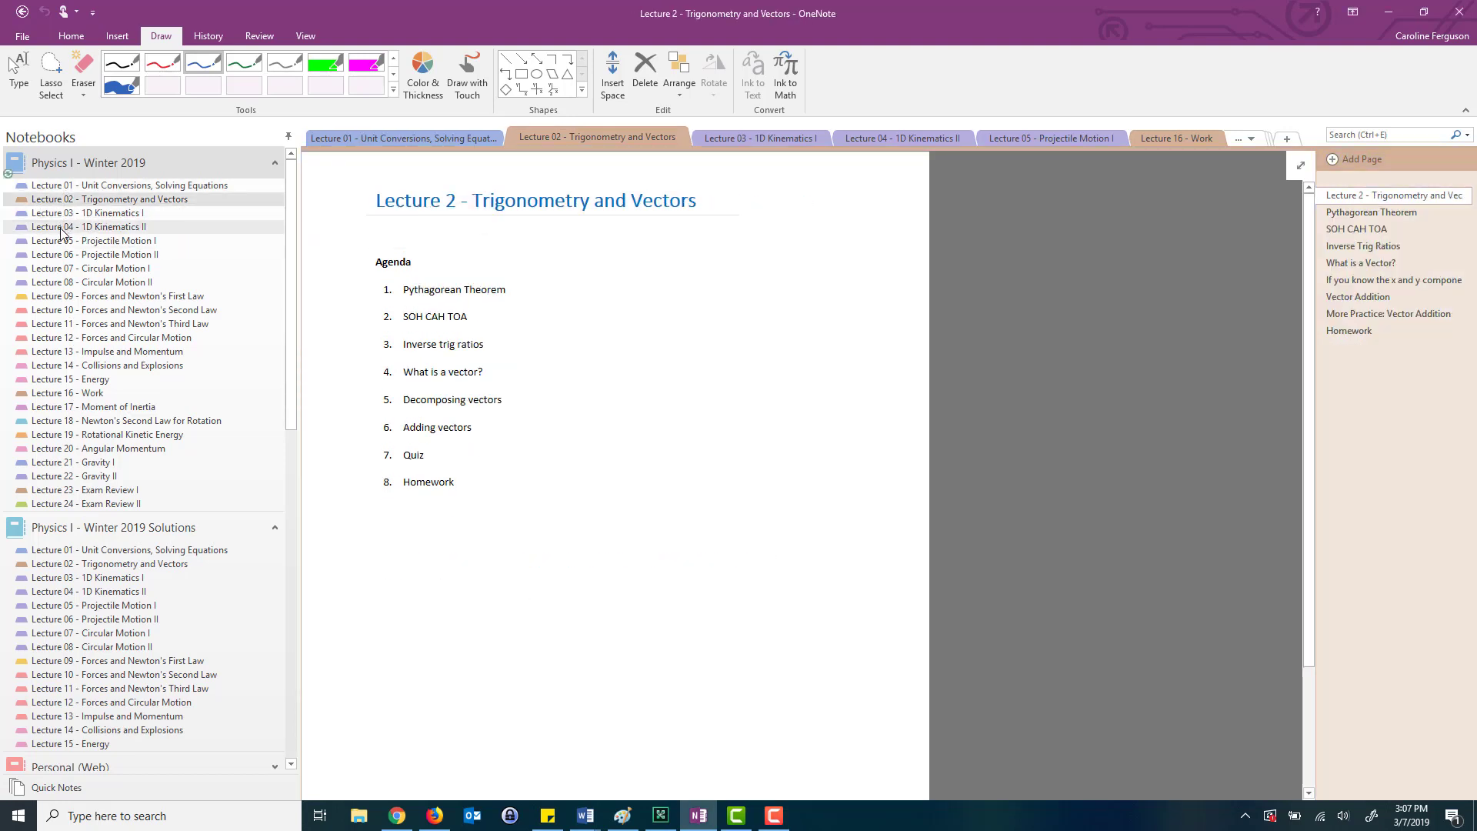
pyautogui.click(62, 216)
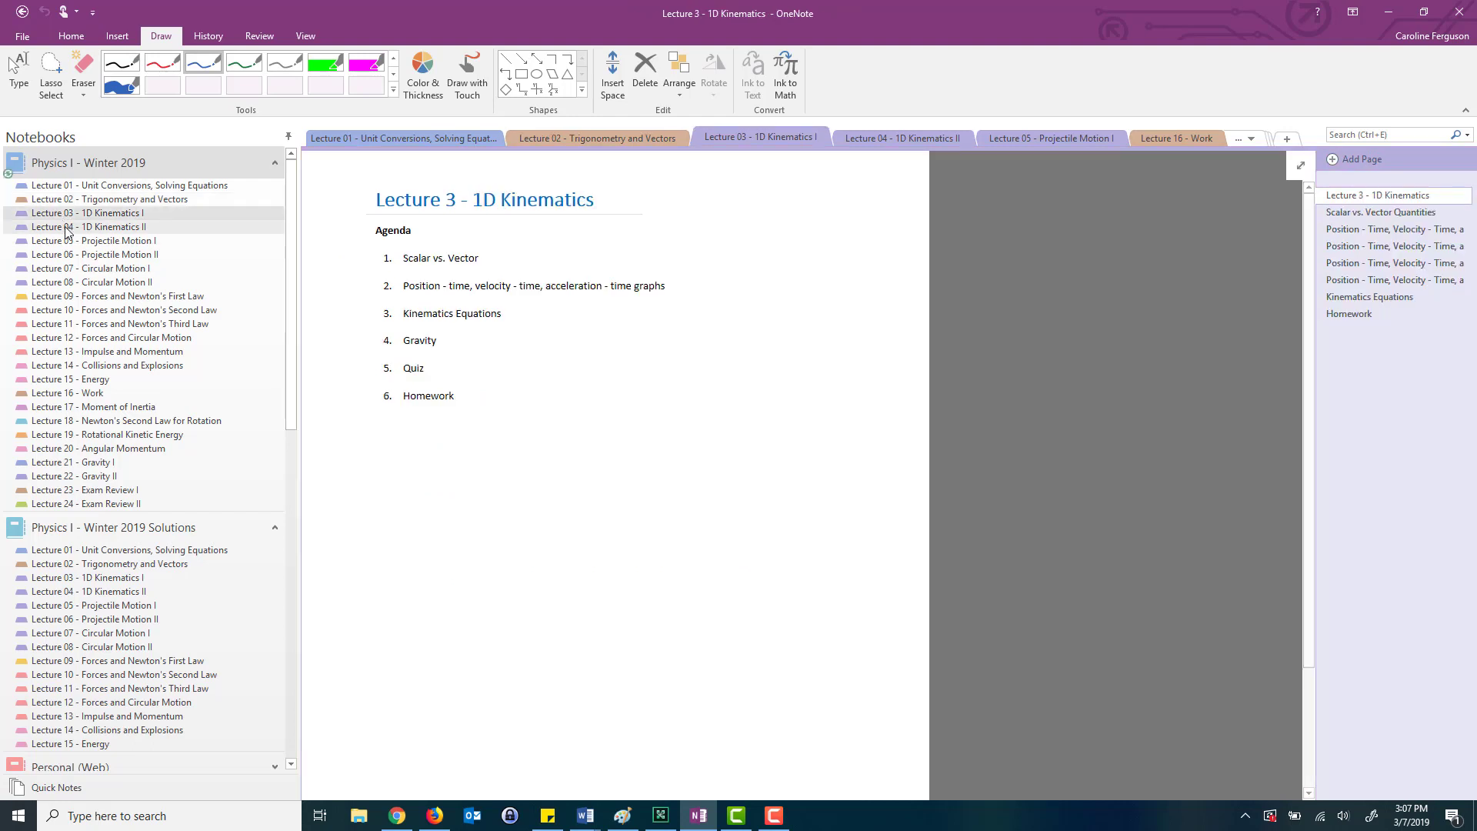
pyautogui.click(66, 228)
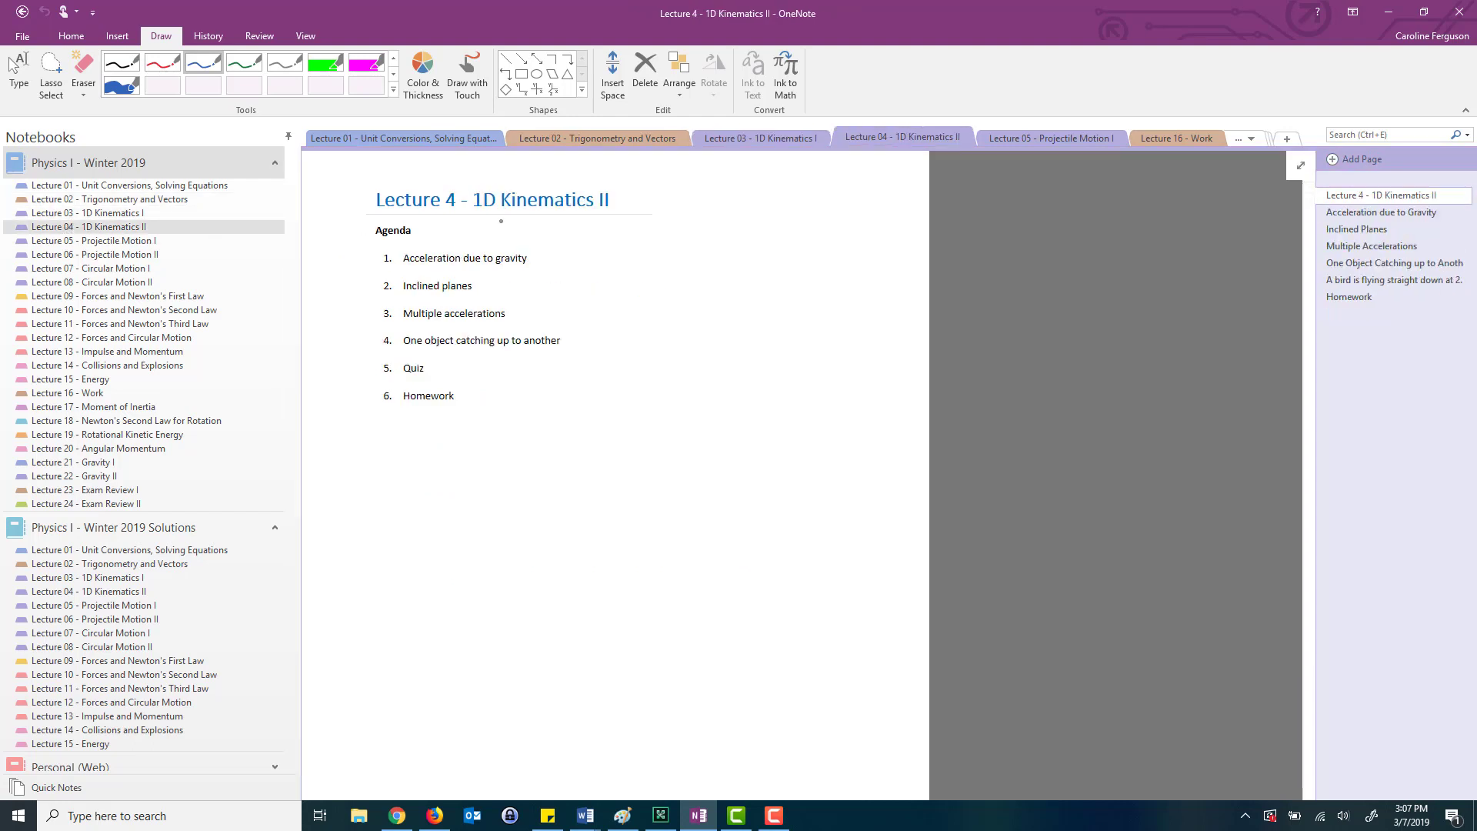
# Step: Page through Lecture 4's pages, from the title page and Gravity to Homework
pyautogui.click(1344, 195)
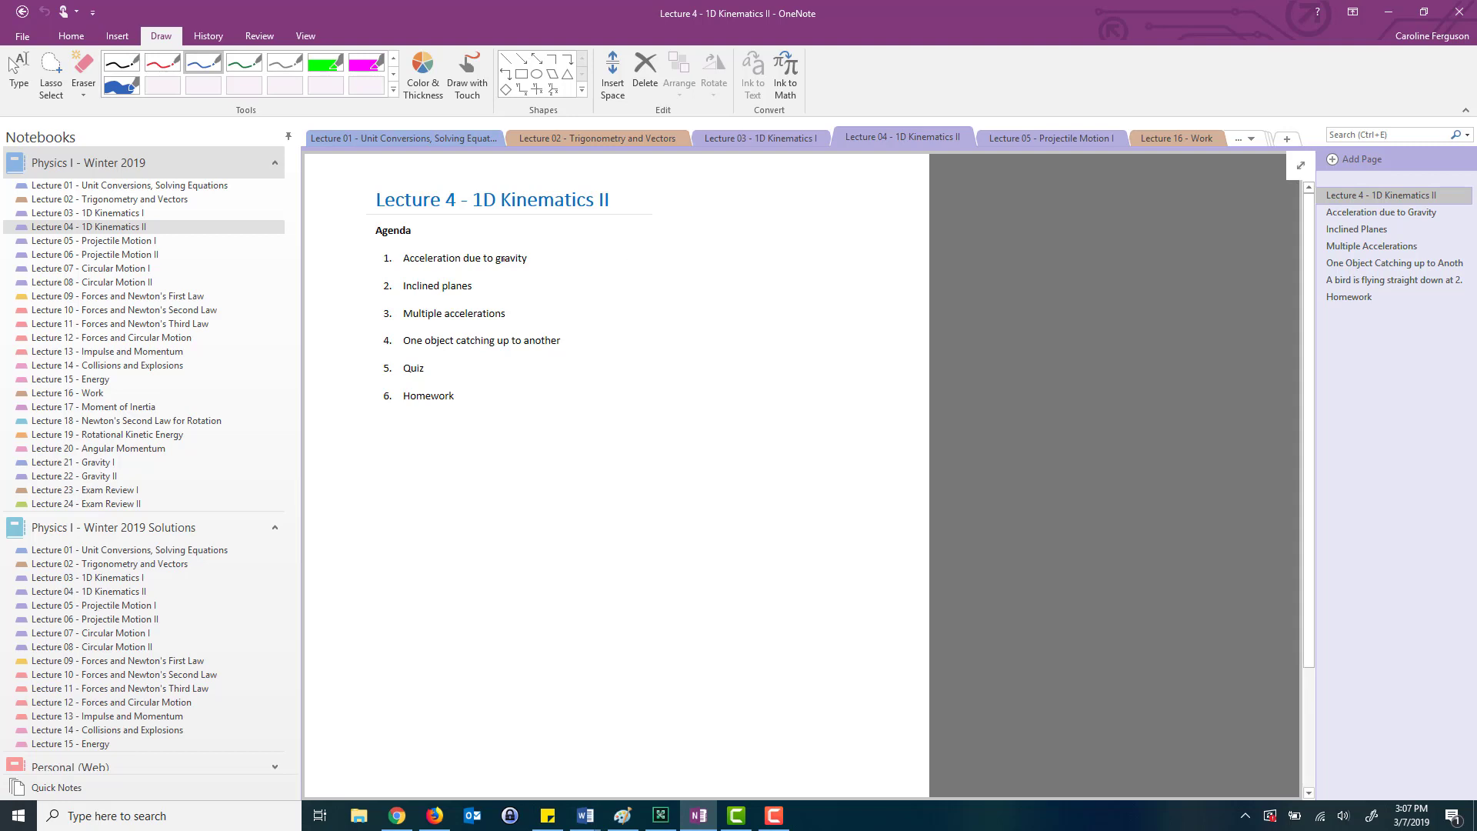
pyautogui.click(1370, 215)
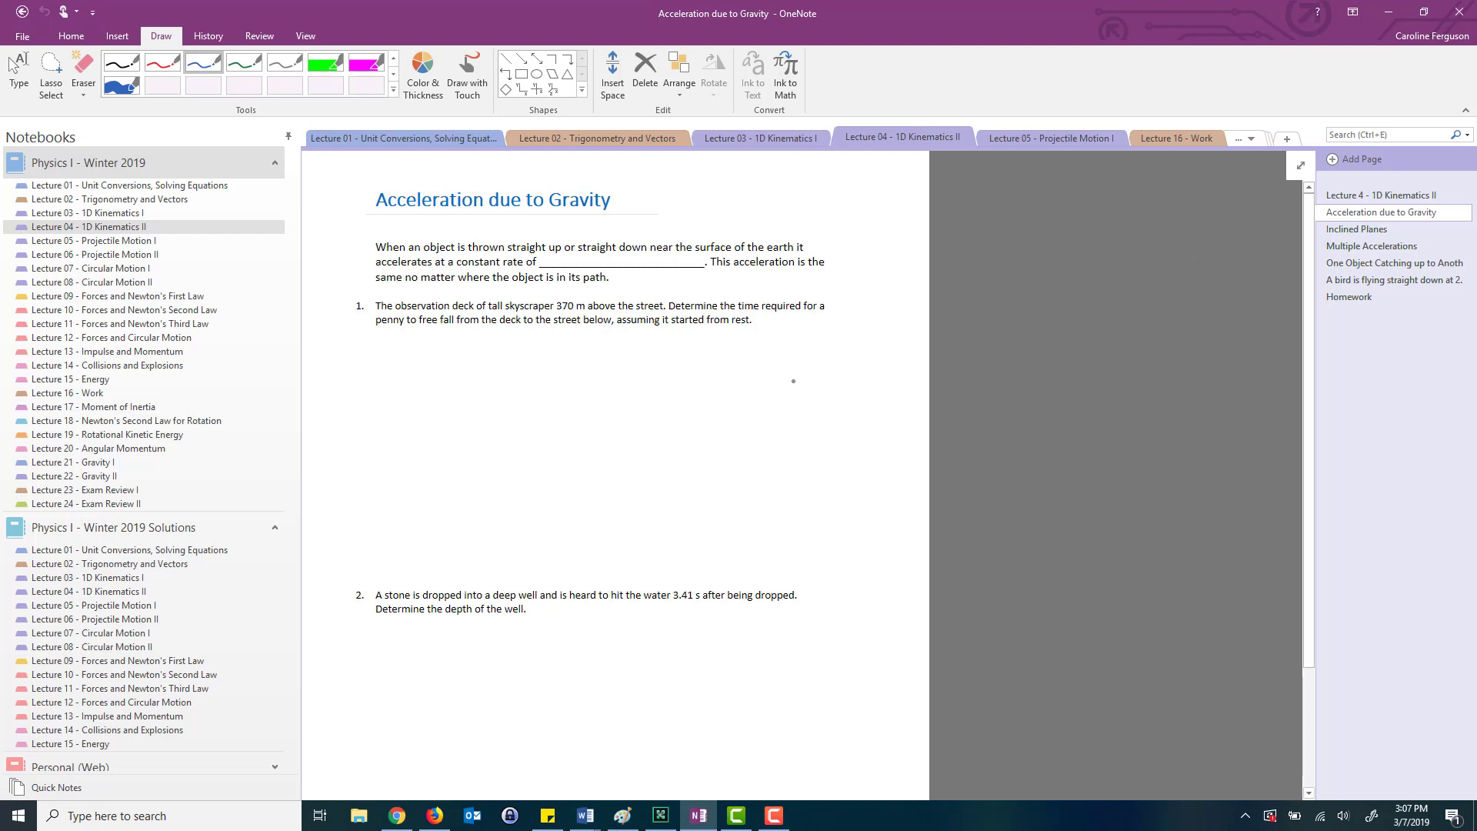
pyautogui.click(1354, 228)
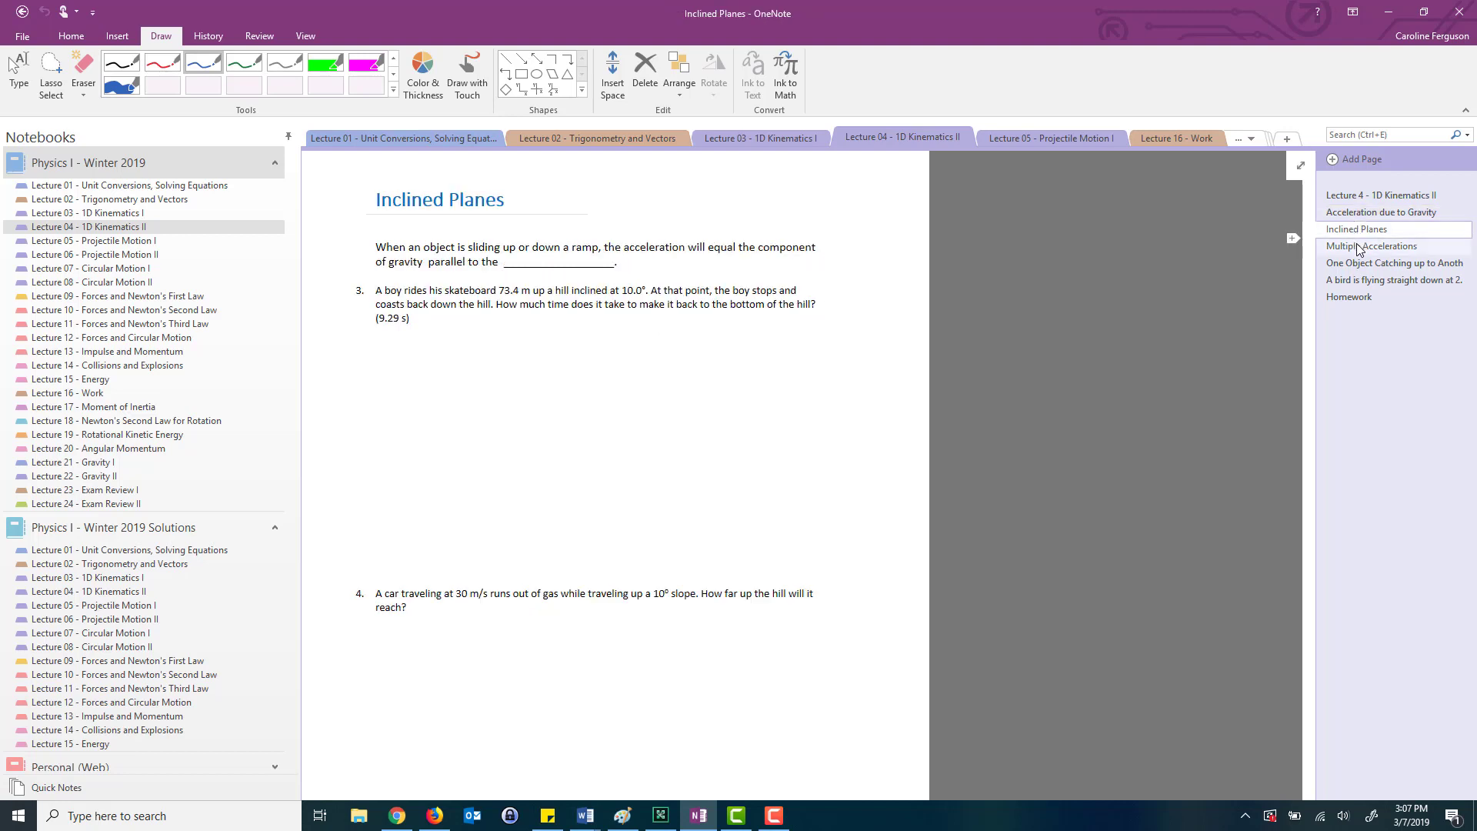
pyautogui.click(1356, 245)
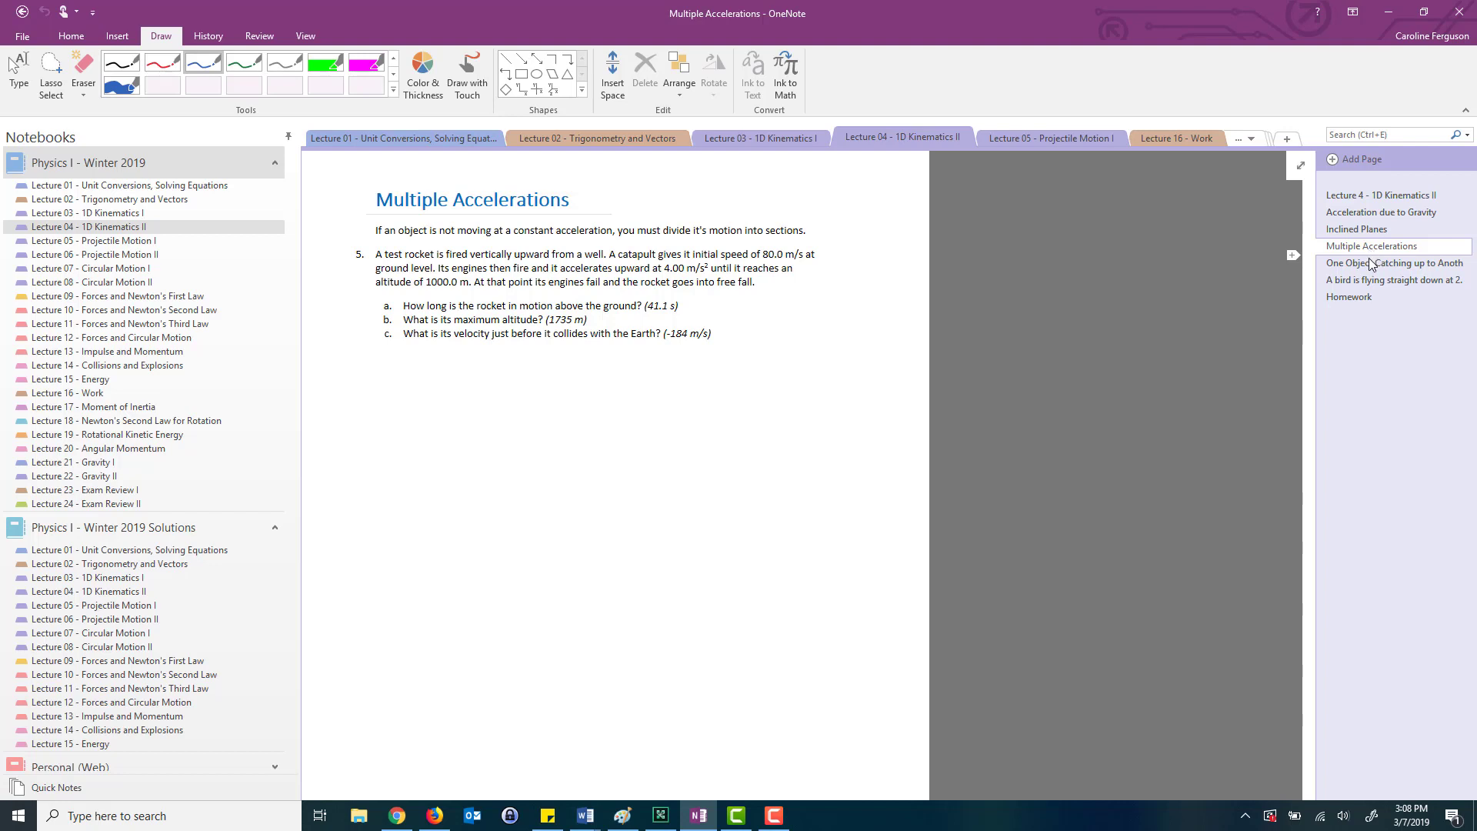
pyautogui.click(1368, 280)
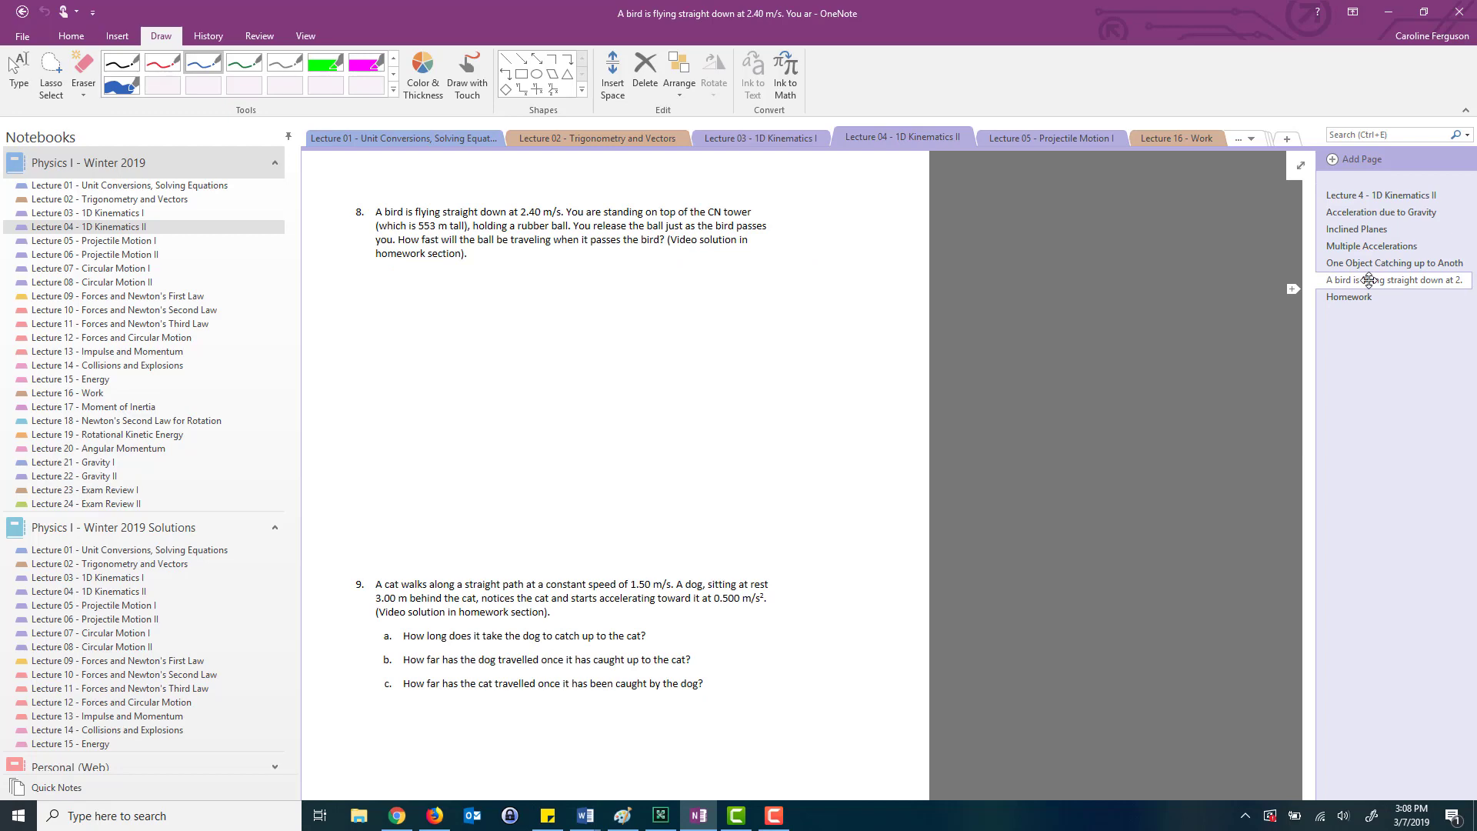
pyautogui.click(1354, 298)
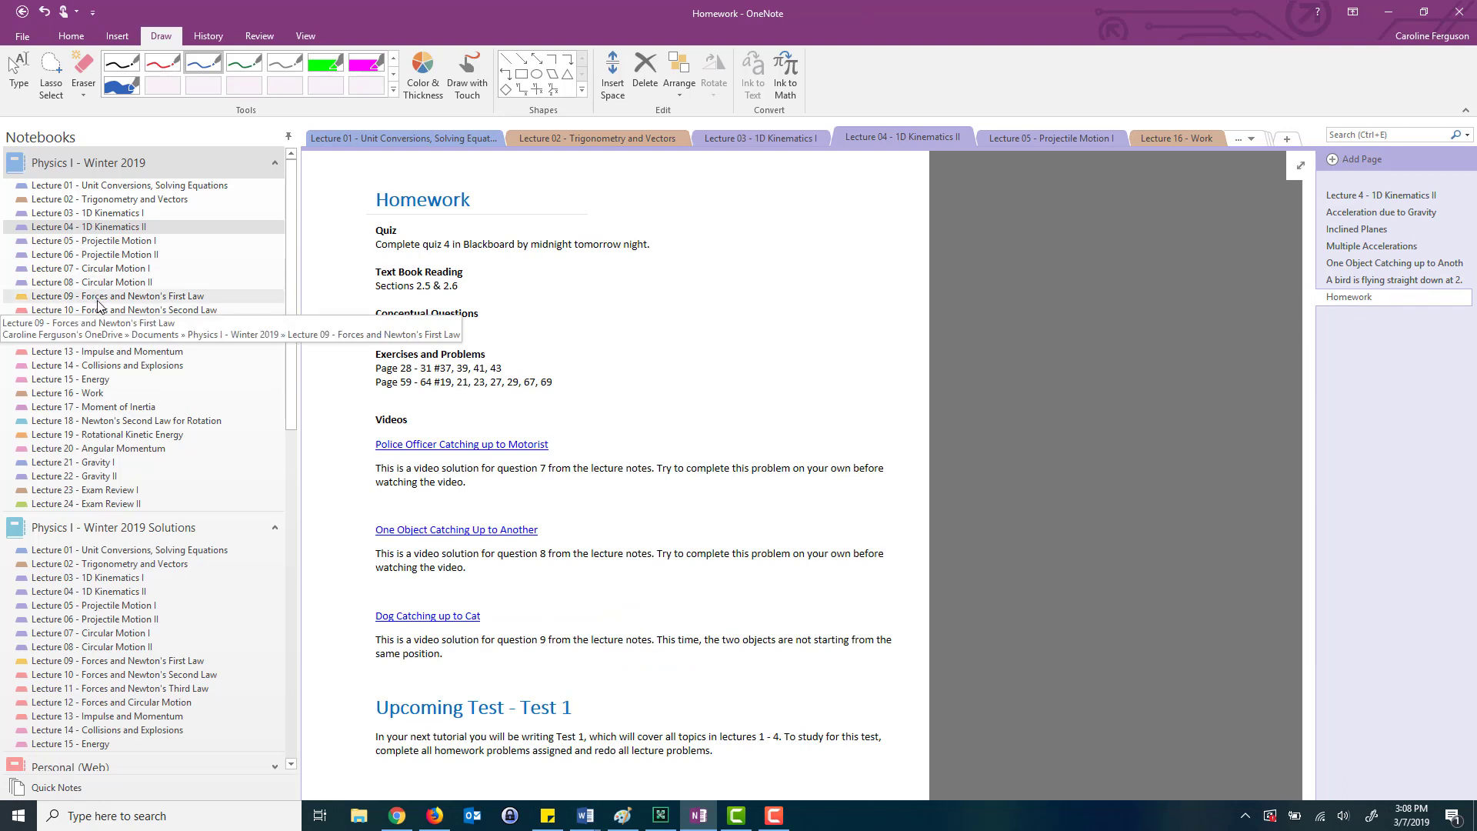
# Step: Open Lecture 15 - Energy and go from Types of Energy to More Conservation of Energy
pyautogui.click(108, 379)
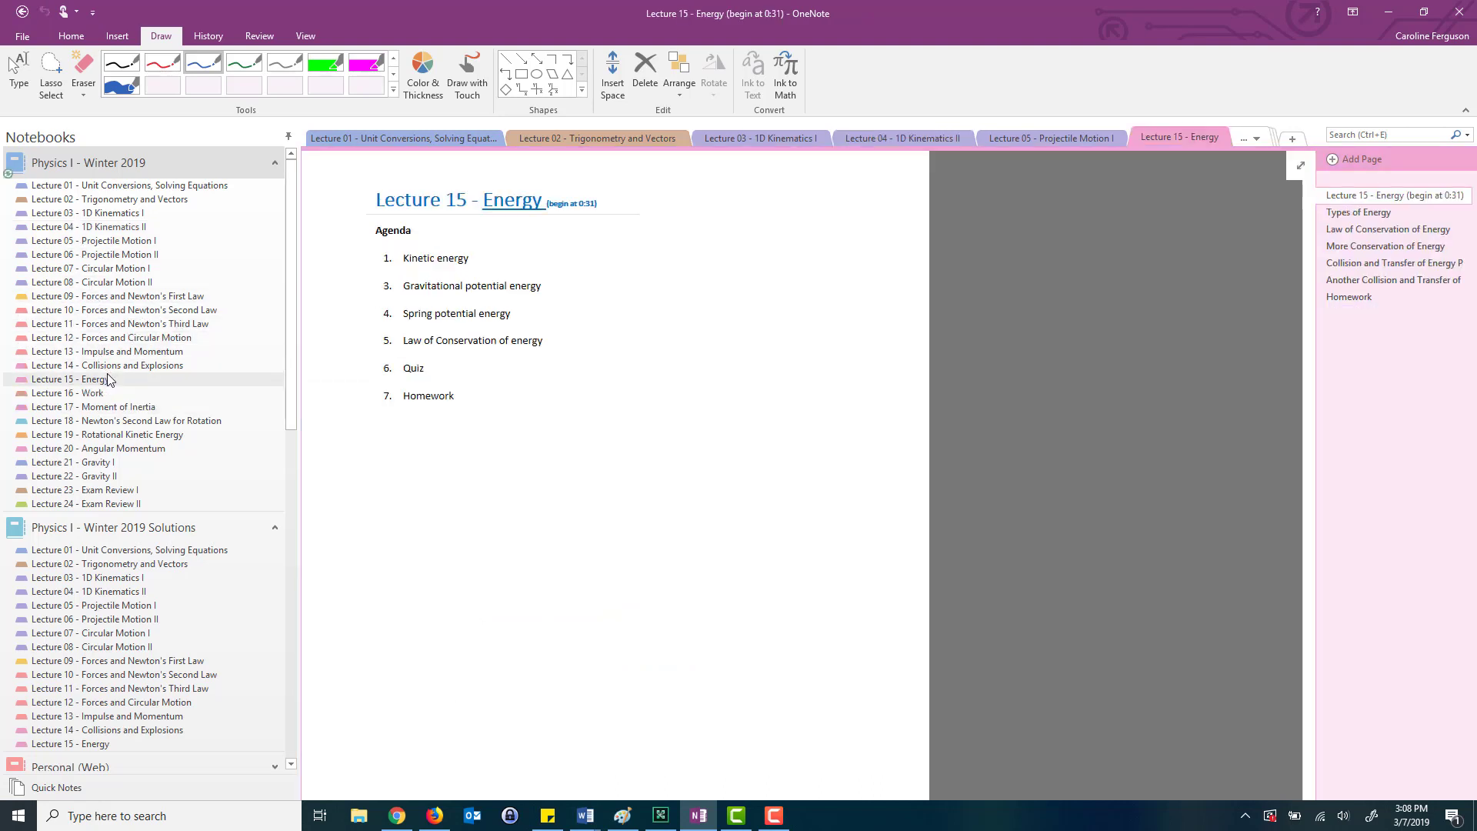
pyautogui.doubleClick(108, 379)
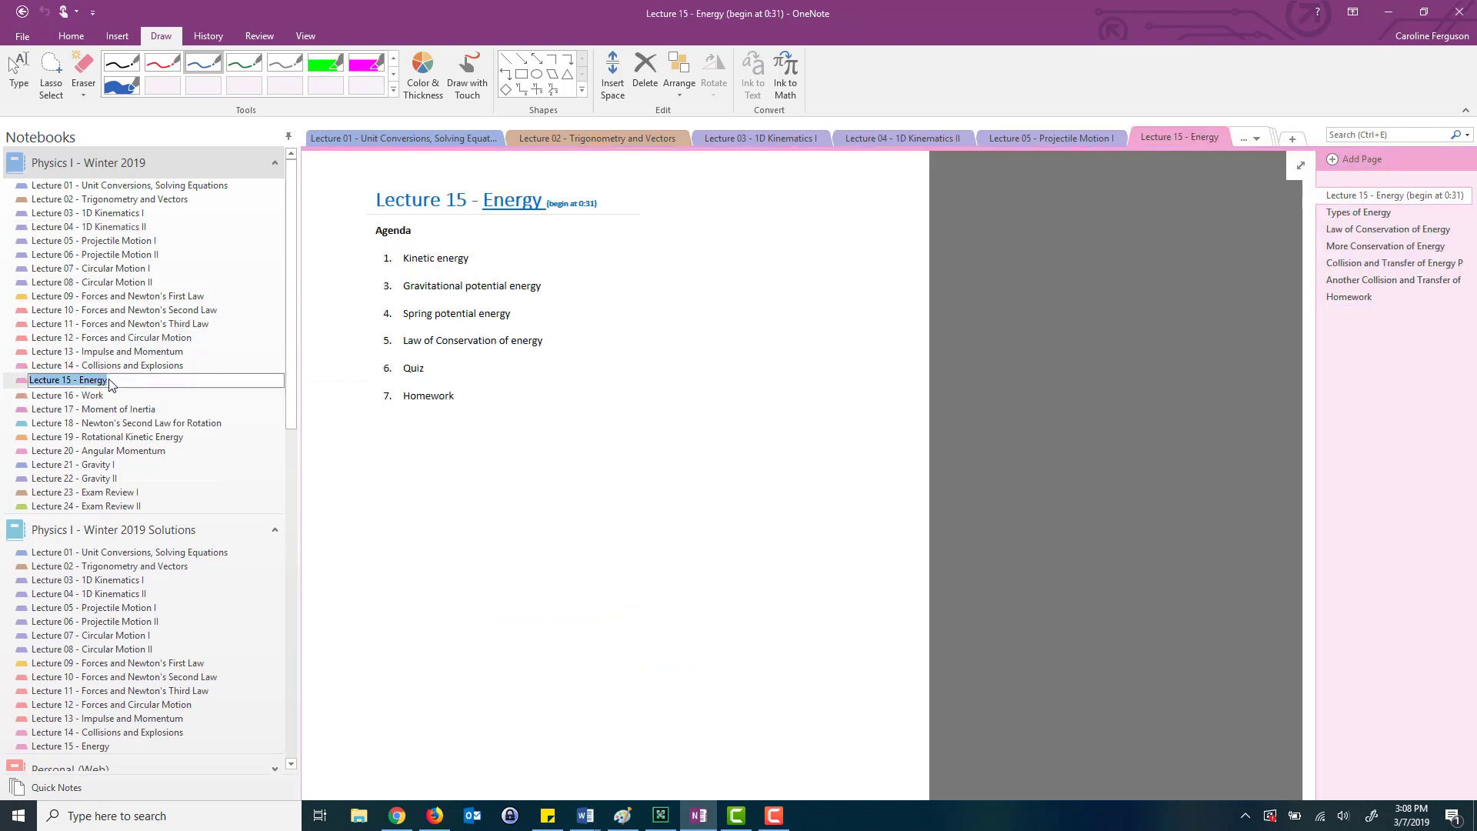
pyautogui.click(1376, 216)
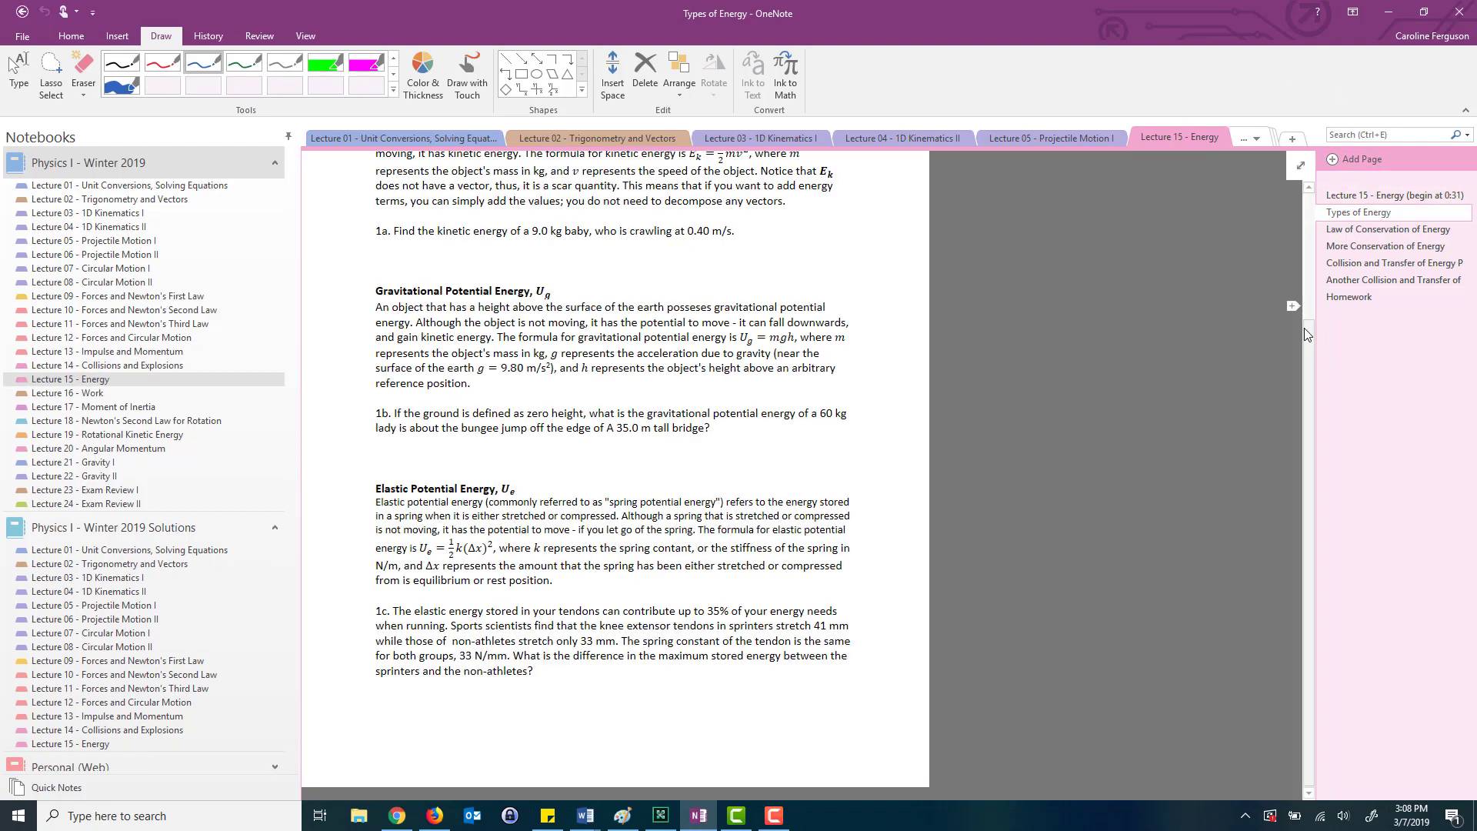
pyautogui.click(1306, 292)
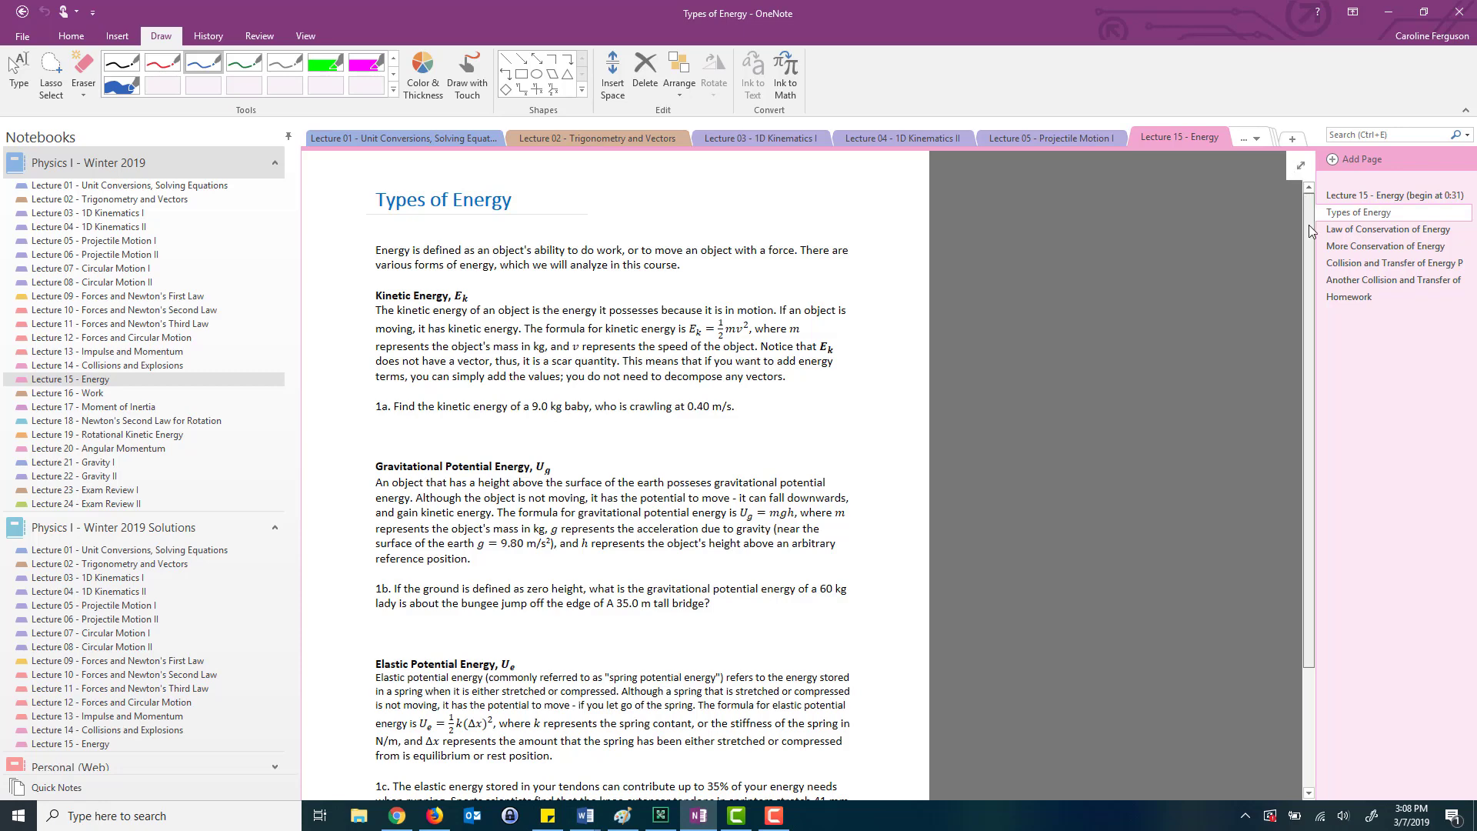
pyautogui.scroll(-3, 1310, 234)
pyautogui.click(1377, 230)
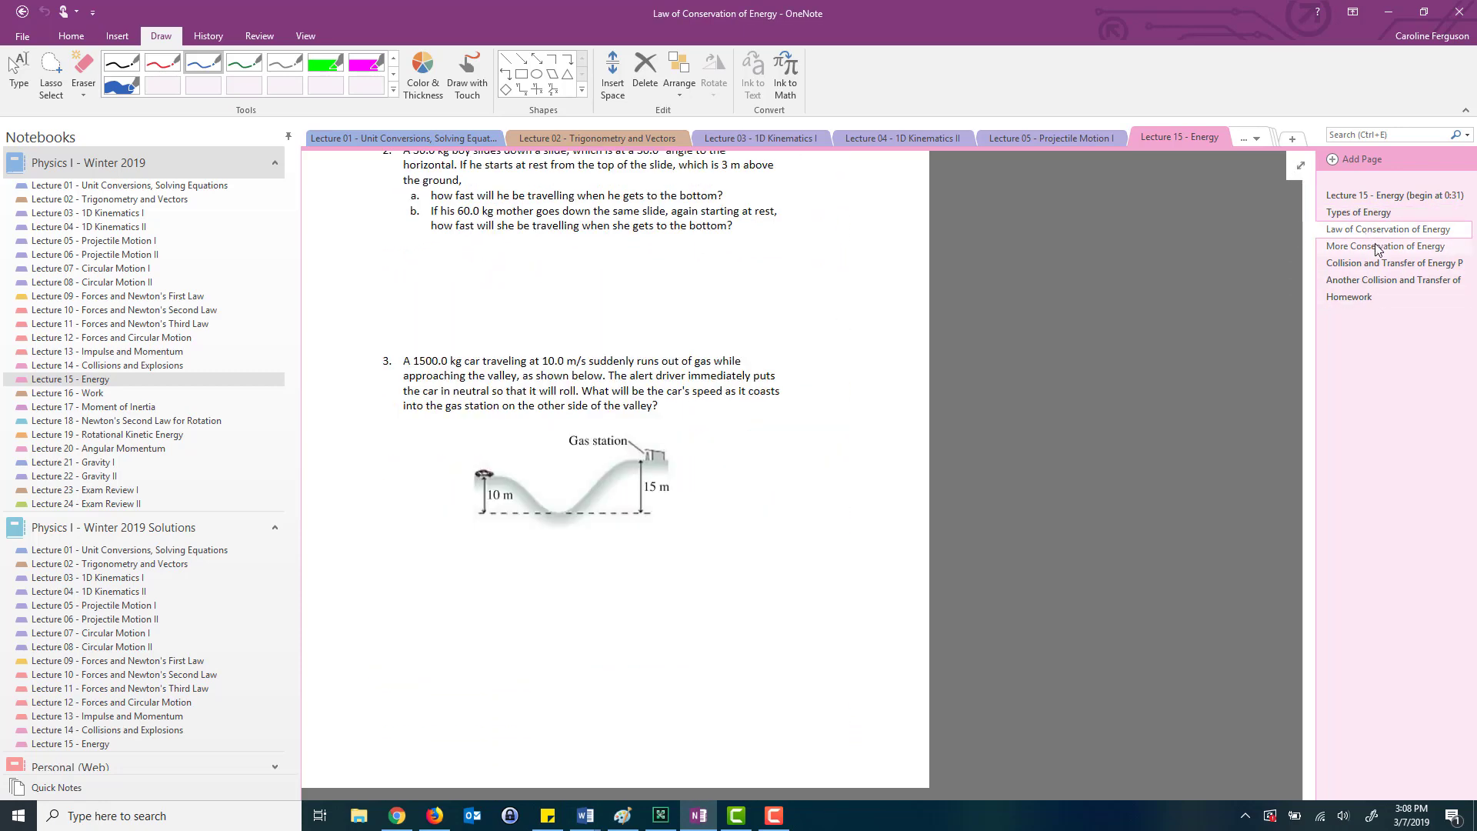
pyautogui.click(1377, 247)
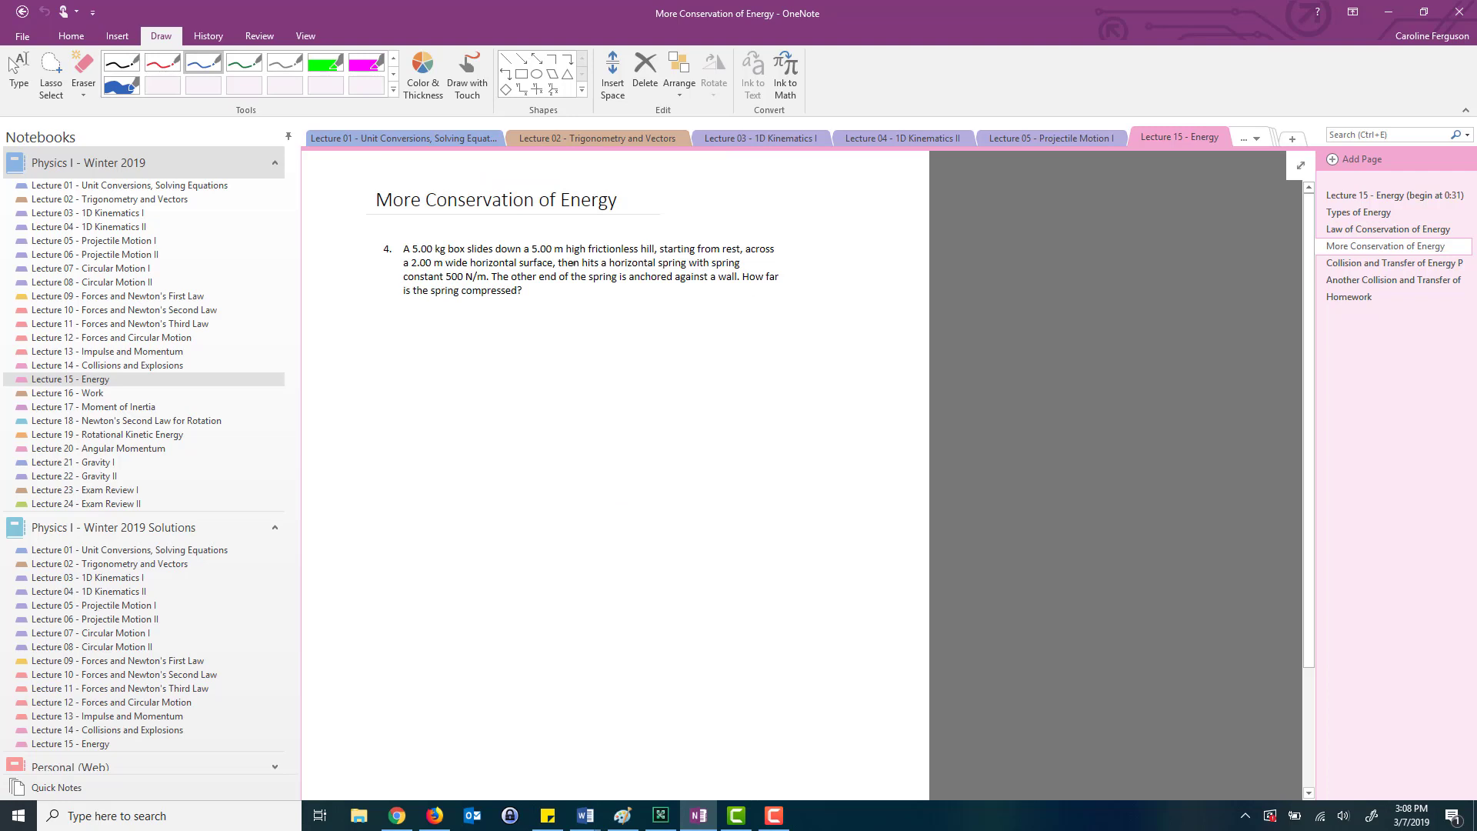
# Step: Show the page's Paper Size settings and view the size list, leaving it at Letter
pyautogui.click(305, 36)
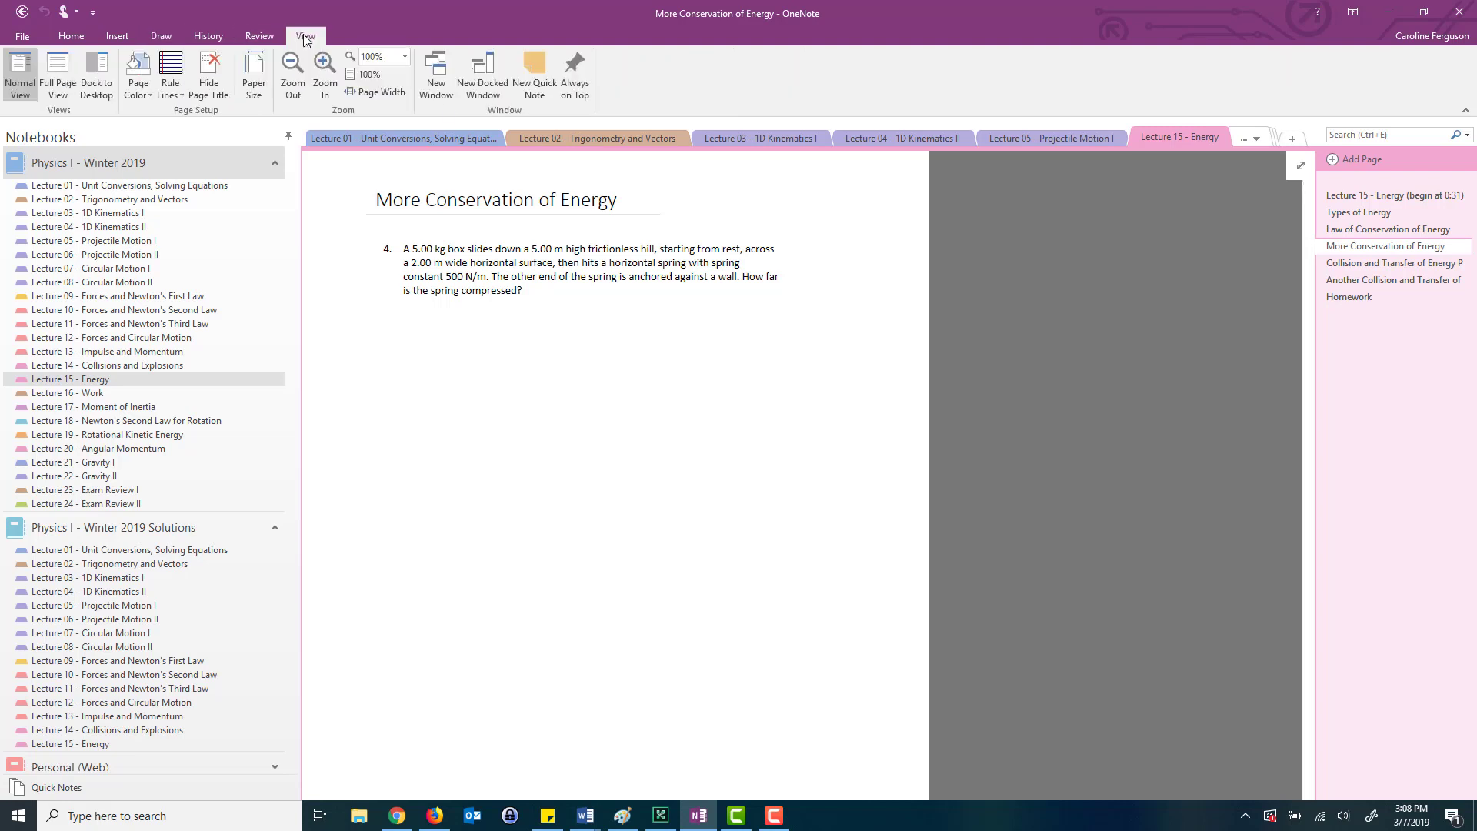
pyautogui.click(252, 72)
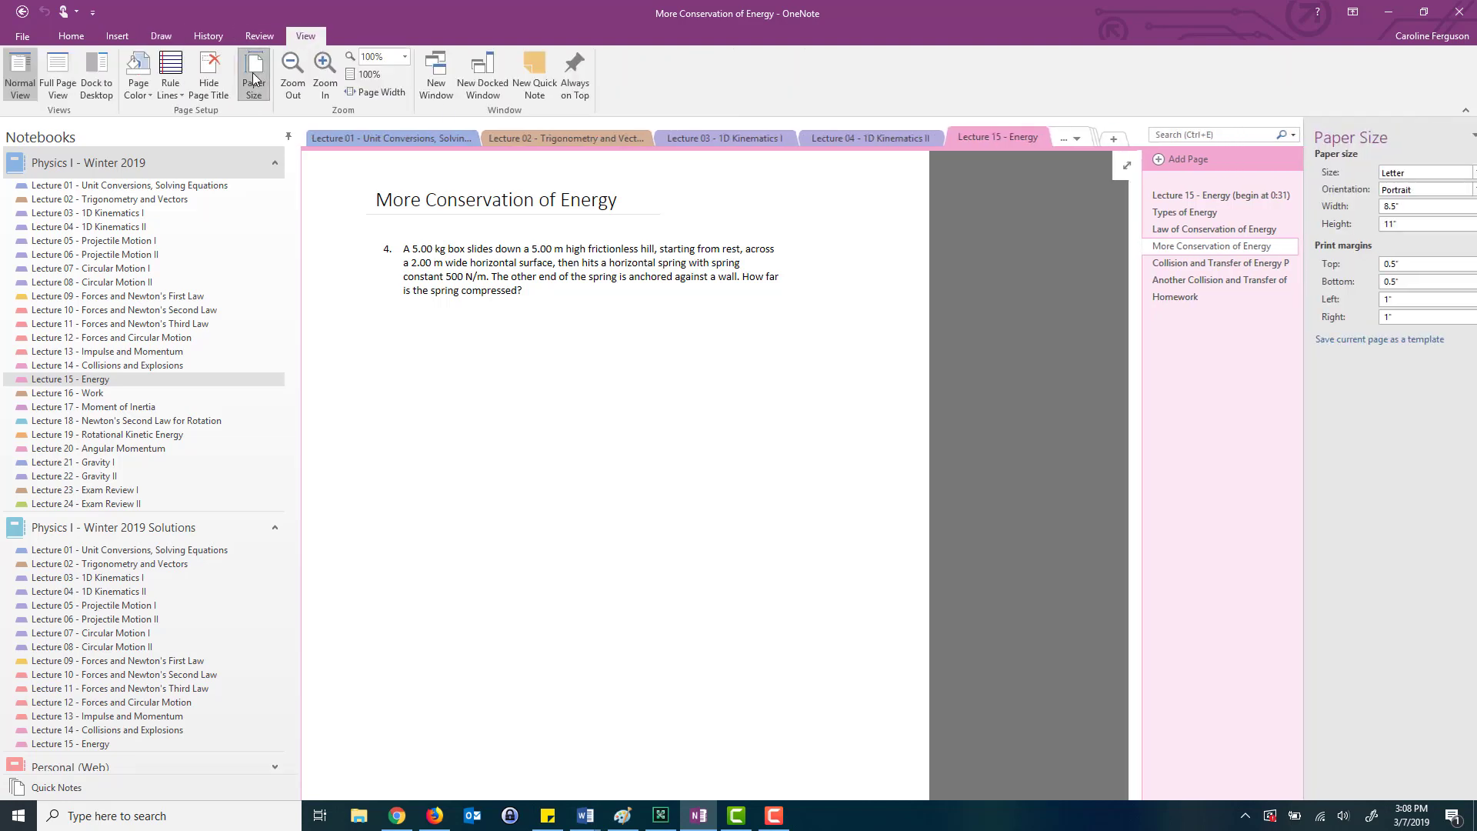
pyautogui.click(1452, 173)
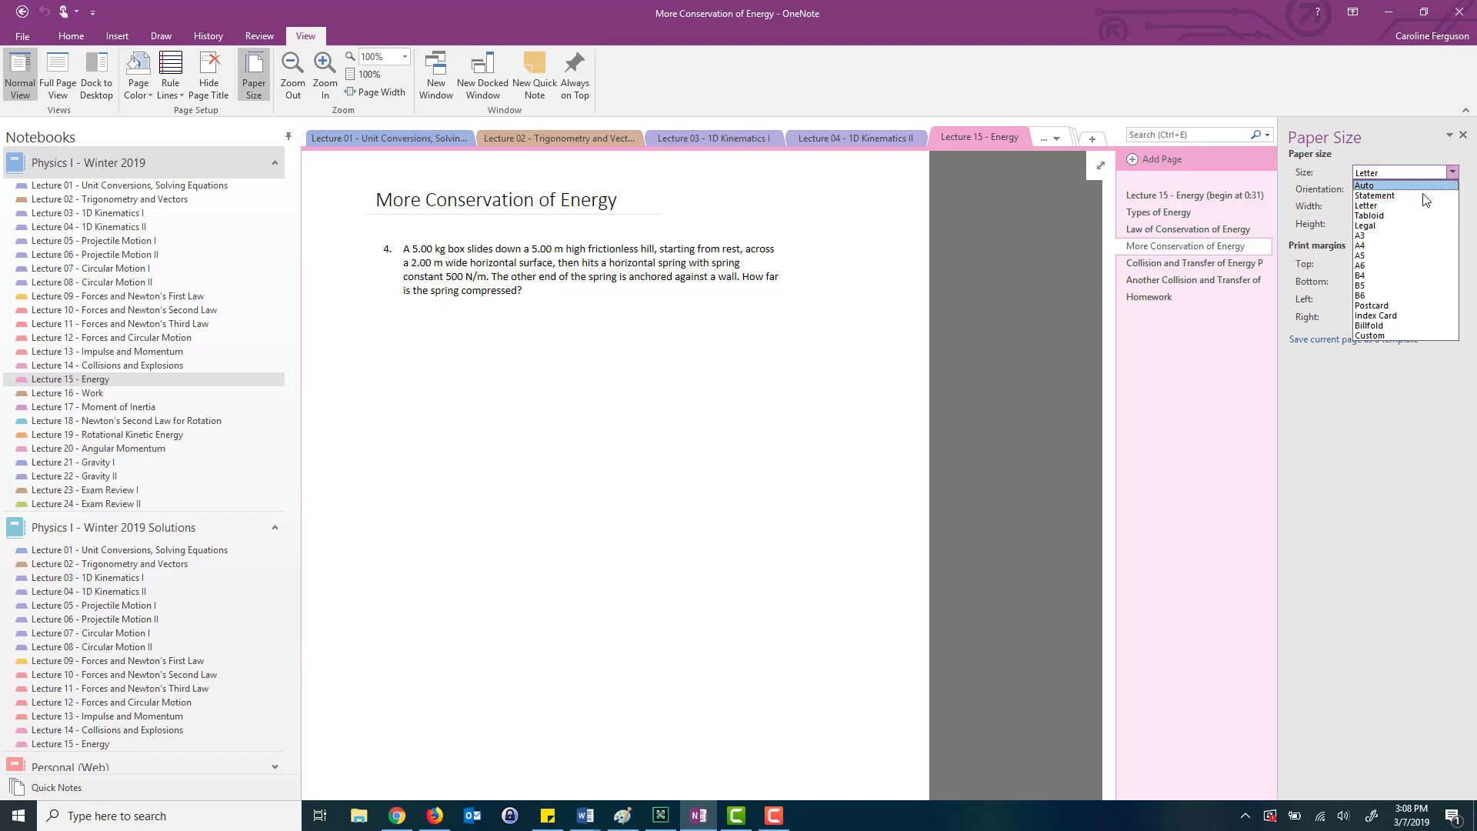
pyautogui.press('Escape')
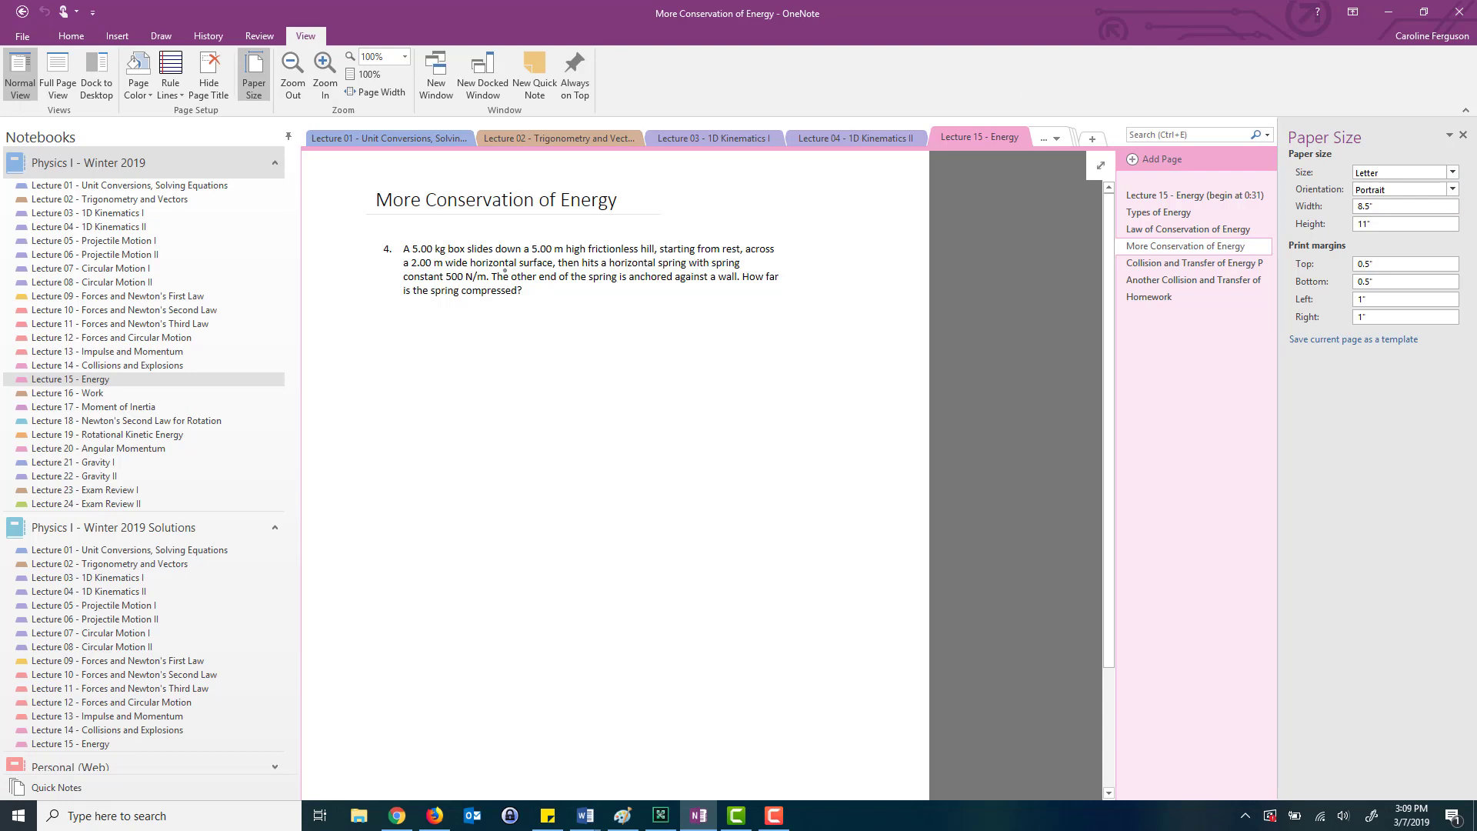
# Step: Get the Physics I - Winter 2019 notebook's view sharing link, then go back
pyautogui.rightClick(65, 166)
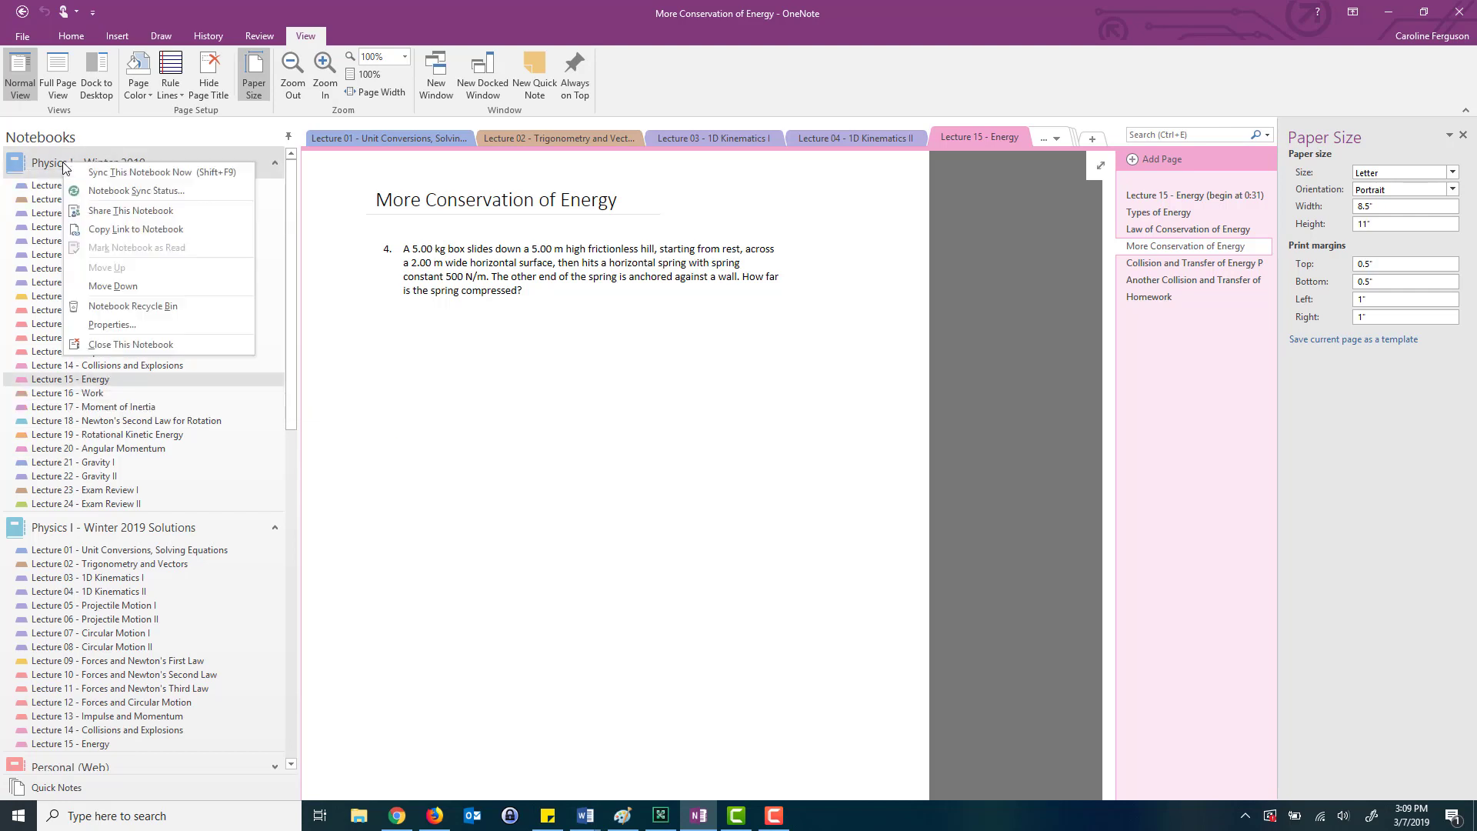
pyautogui.click(128, 211)
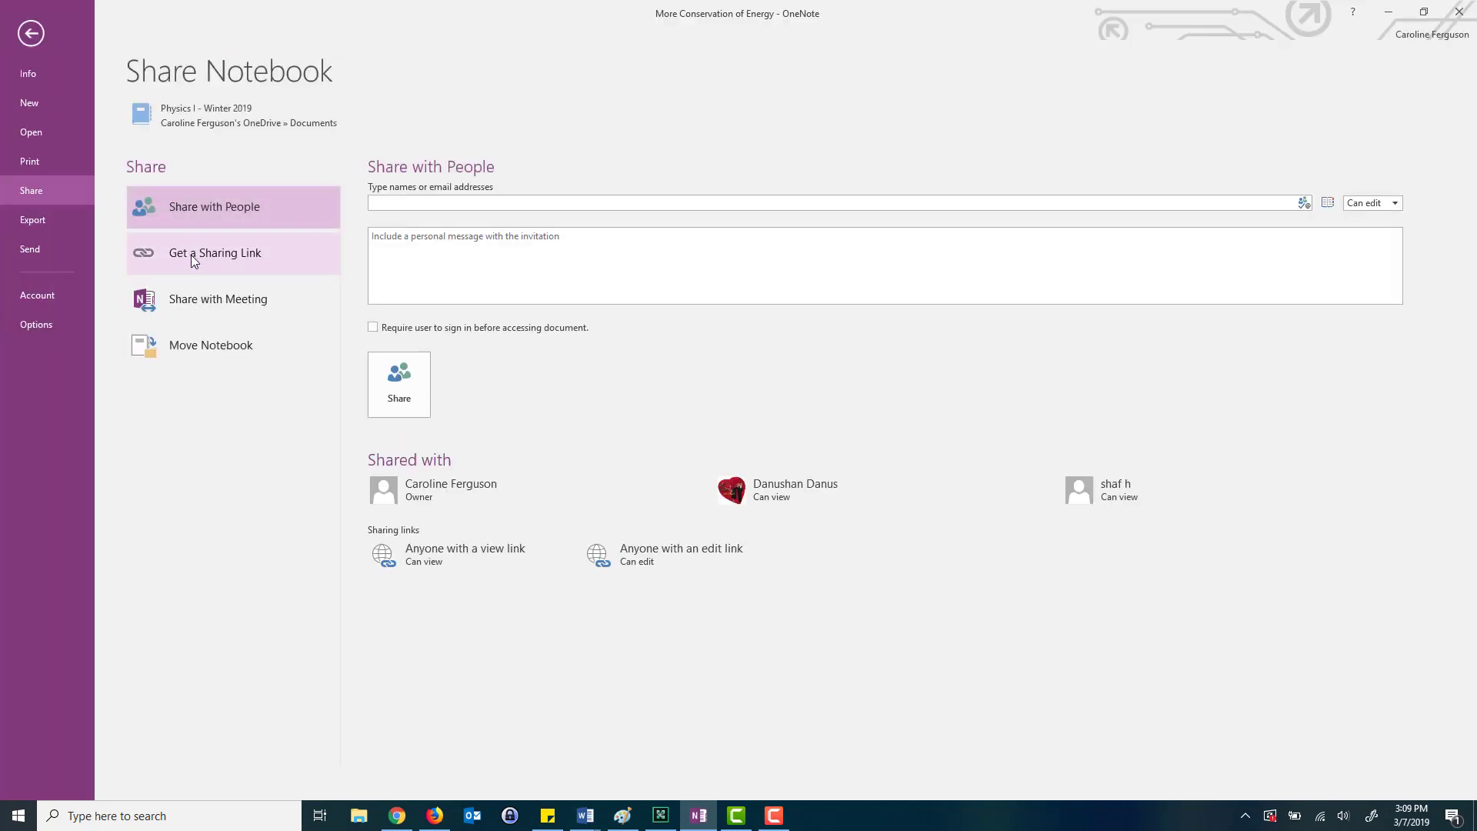
pyautogui.click(191, 256)
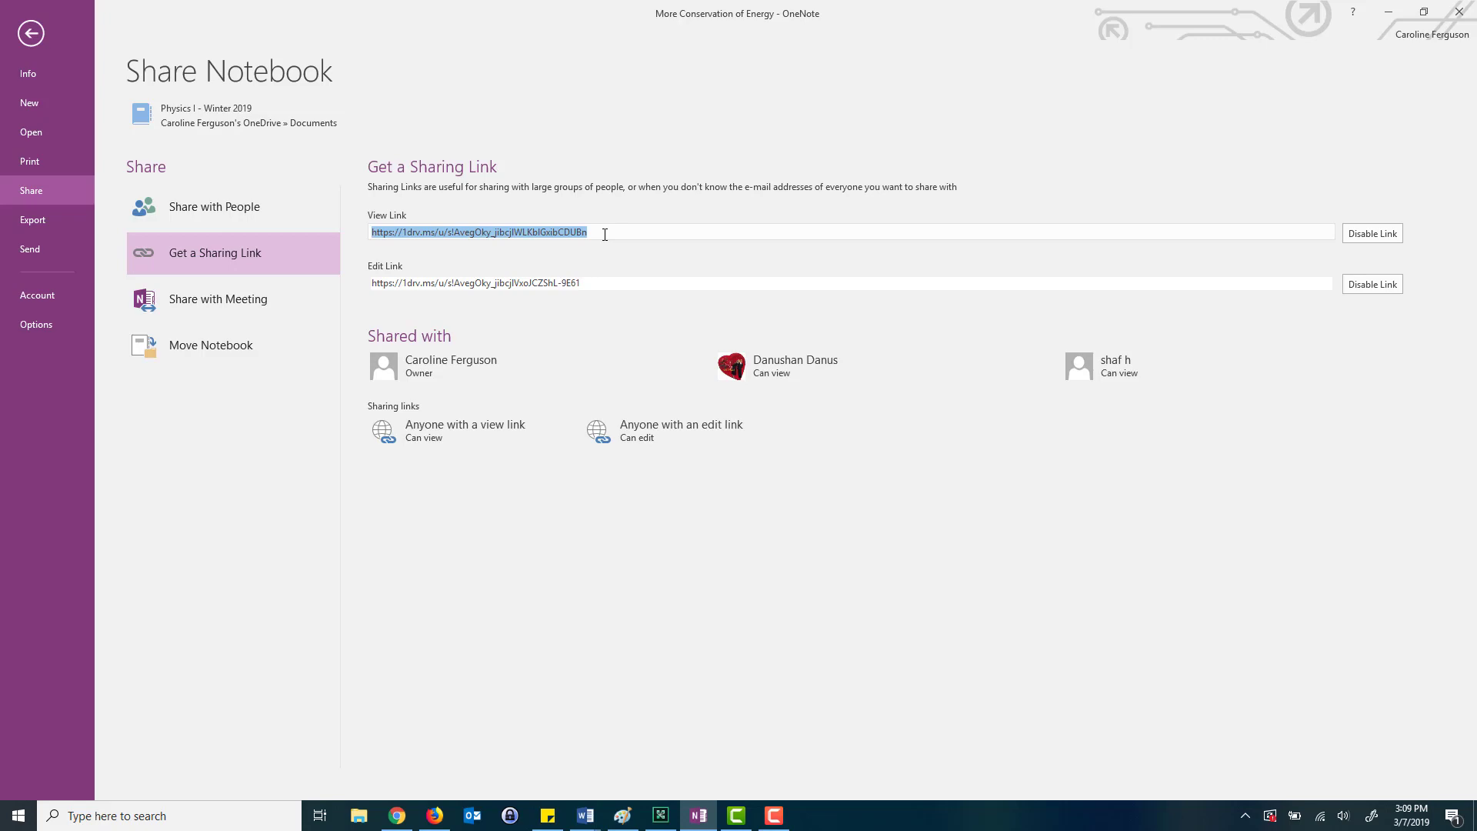
pyautogui.click(32, 34)
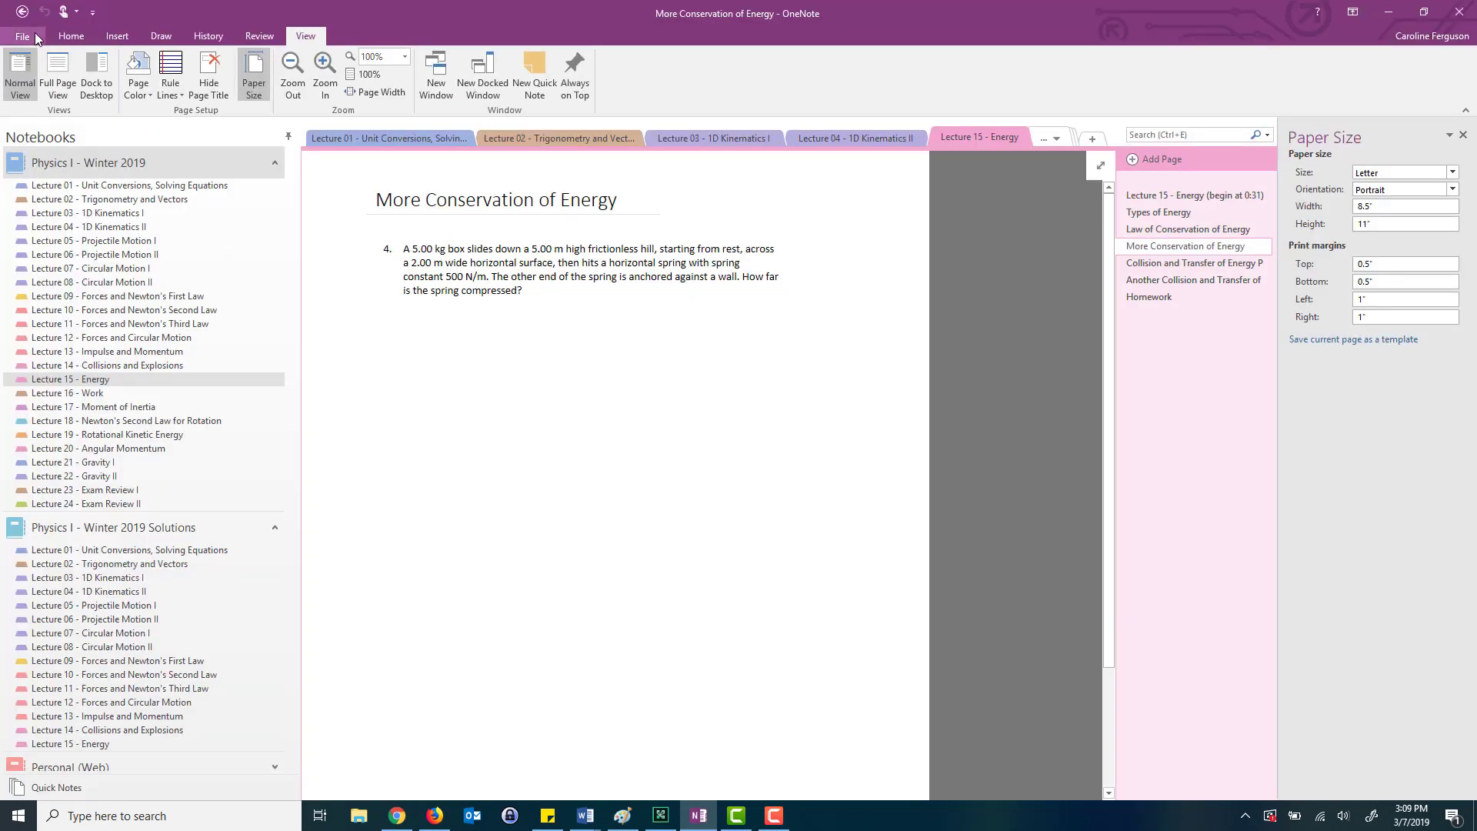
# Step: Go to the Physics I course's Lecture Notes content area in Blackboard
pyautogui.click(400, 817)
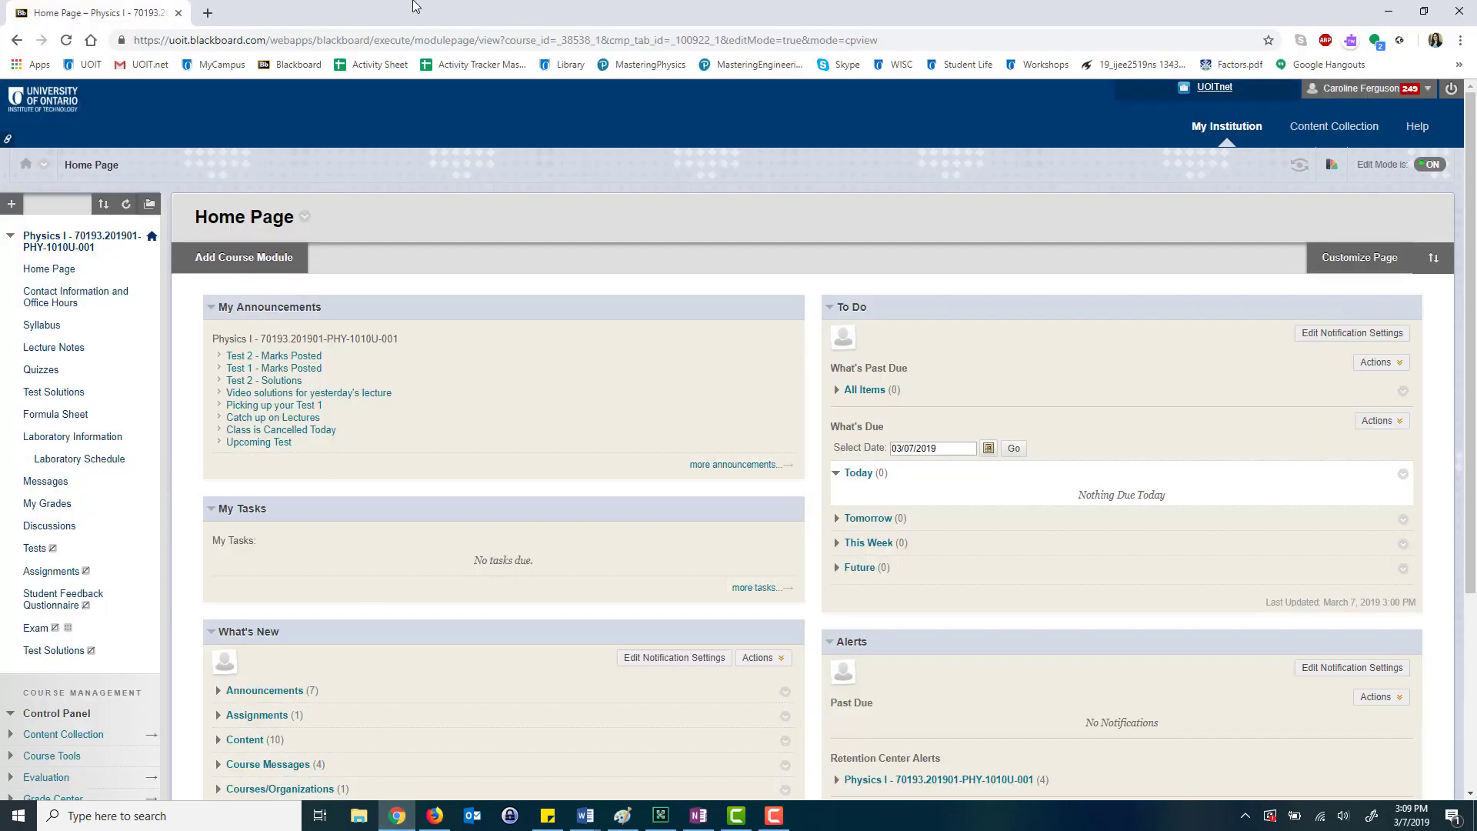
pyautogui.click(52, 350)
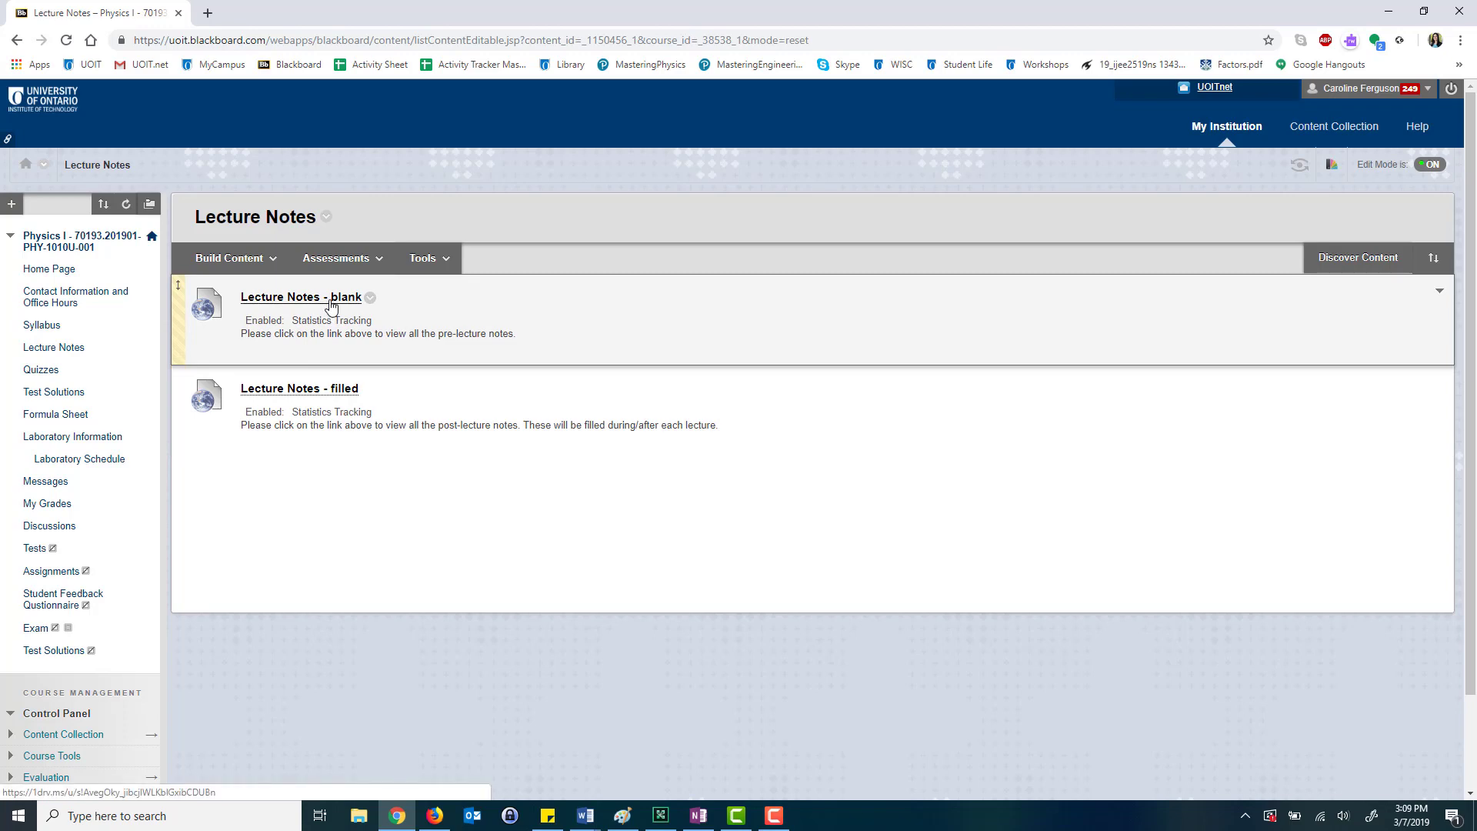
# Step: Open the blank lecture notes online and navigate to Lecture 15's More Conservation of Energy page
pyautogui.click(331, 299)
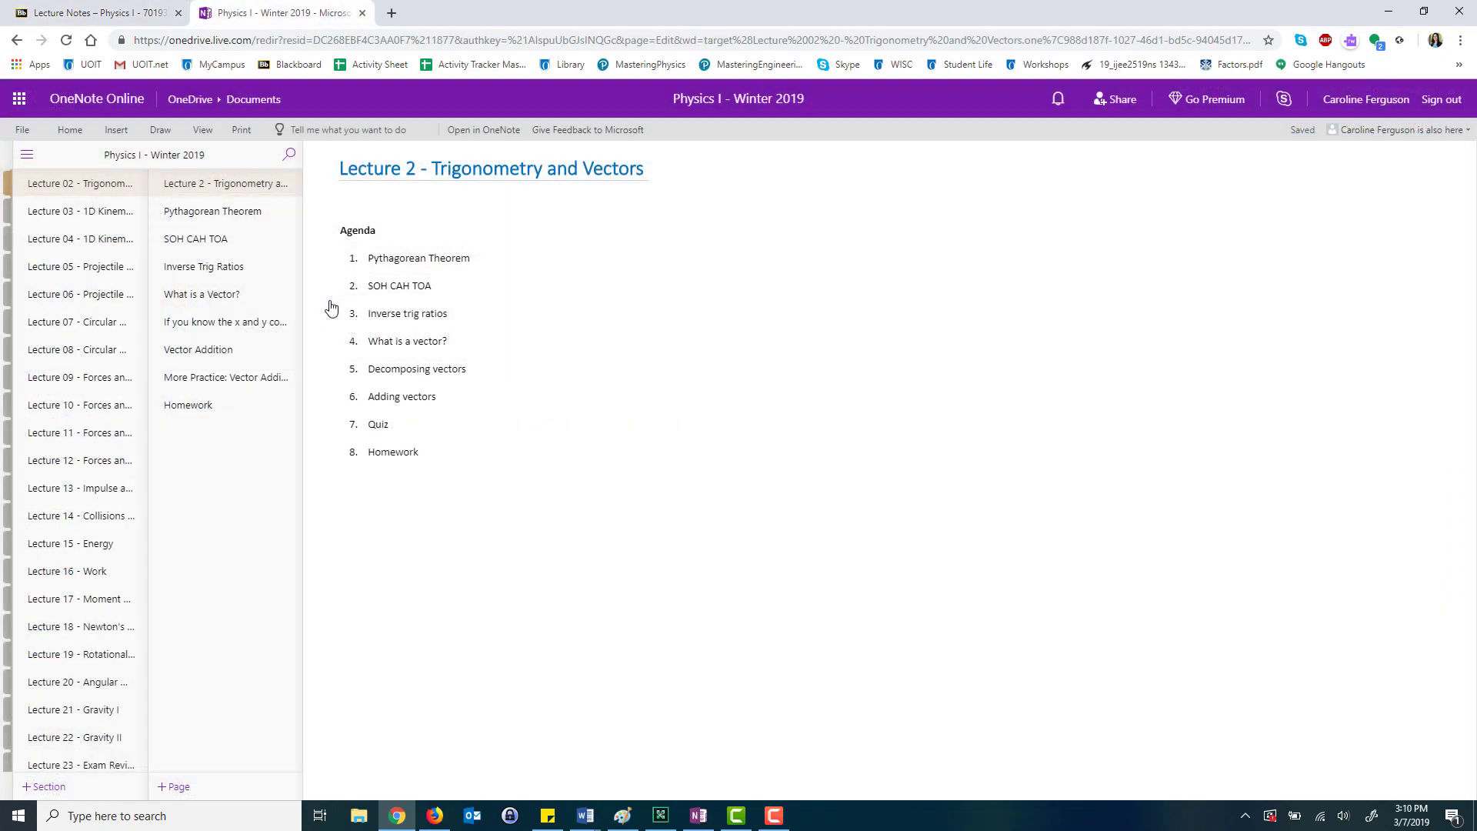
pyautogui.click(55, 293)
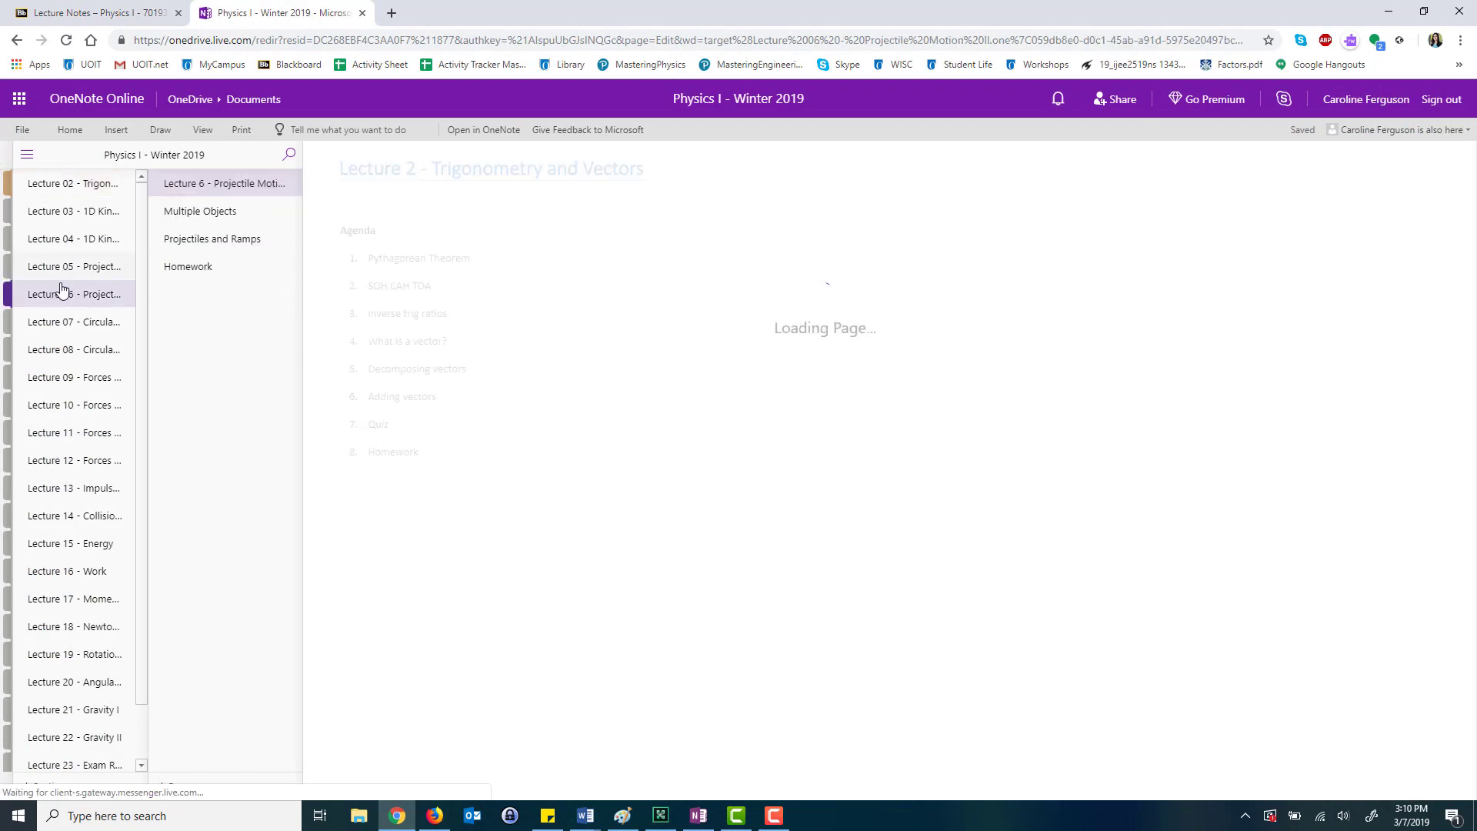
pyautogui.click(69, 329)
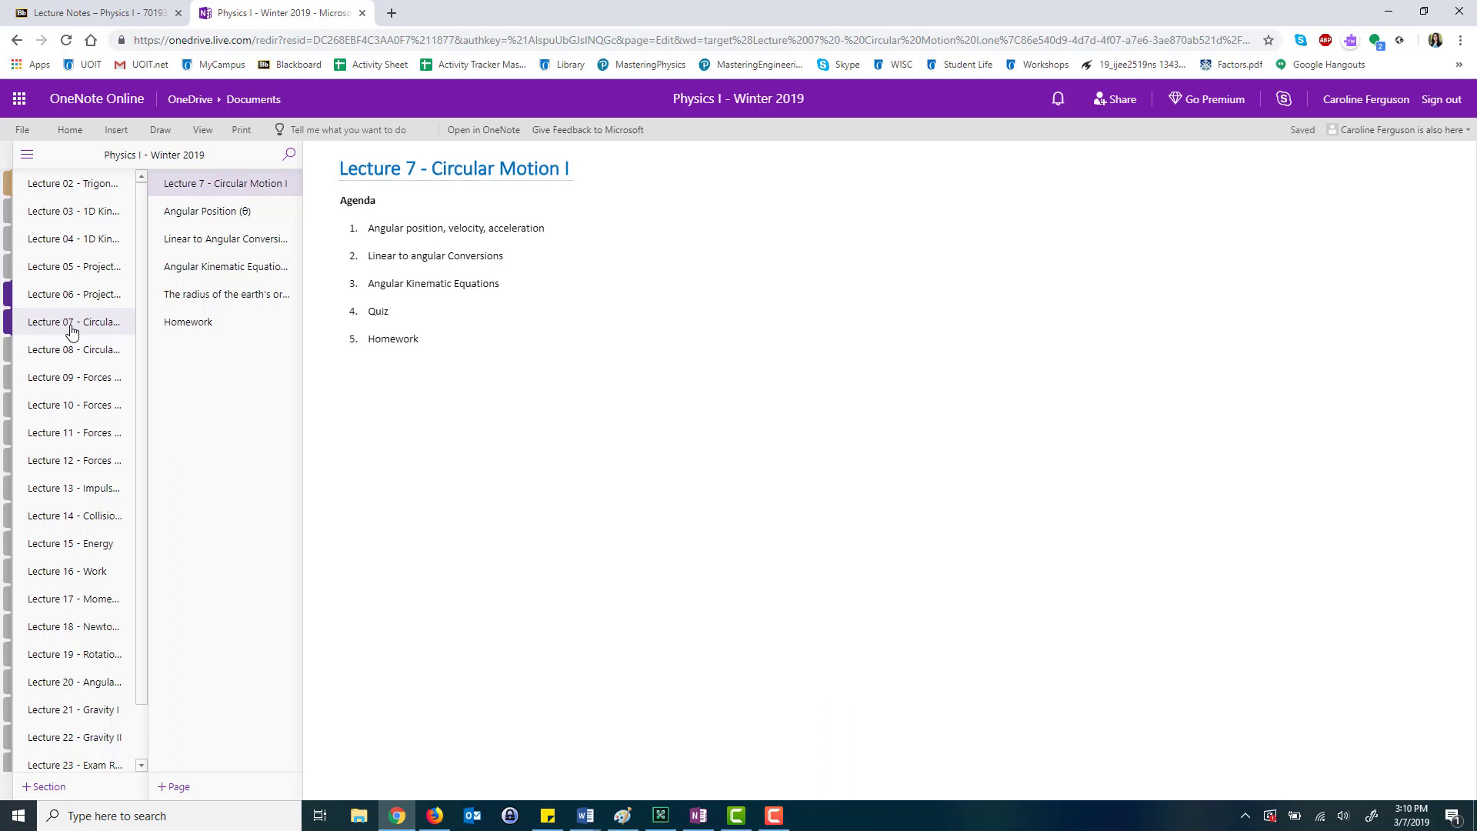
pyautogui.moveTo(136, 300); pyautogui.dragTo(140, 361)
pyautogui.click(98, 291)
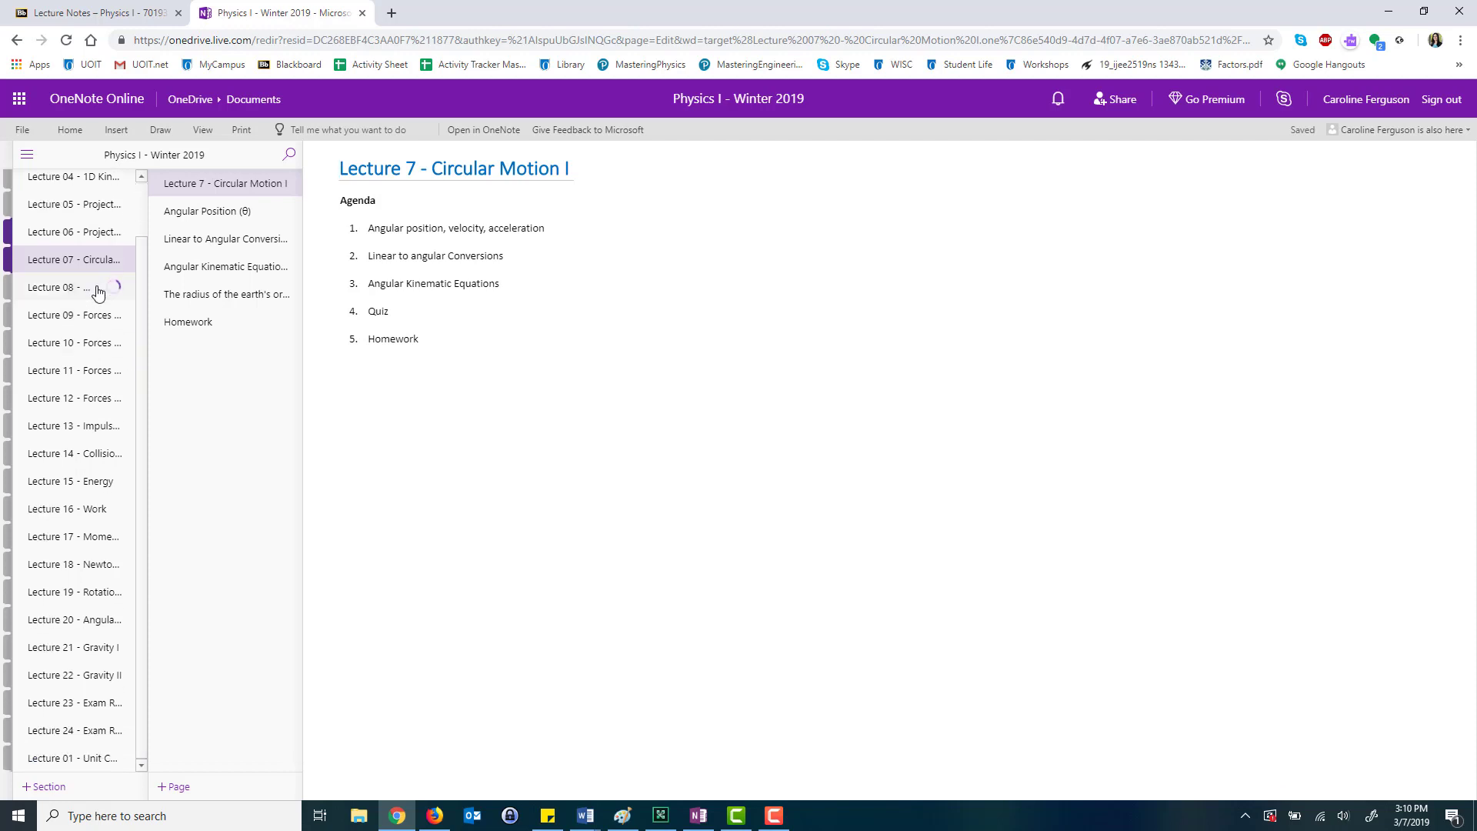
pyautogui.click(96, 482)
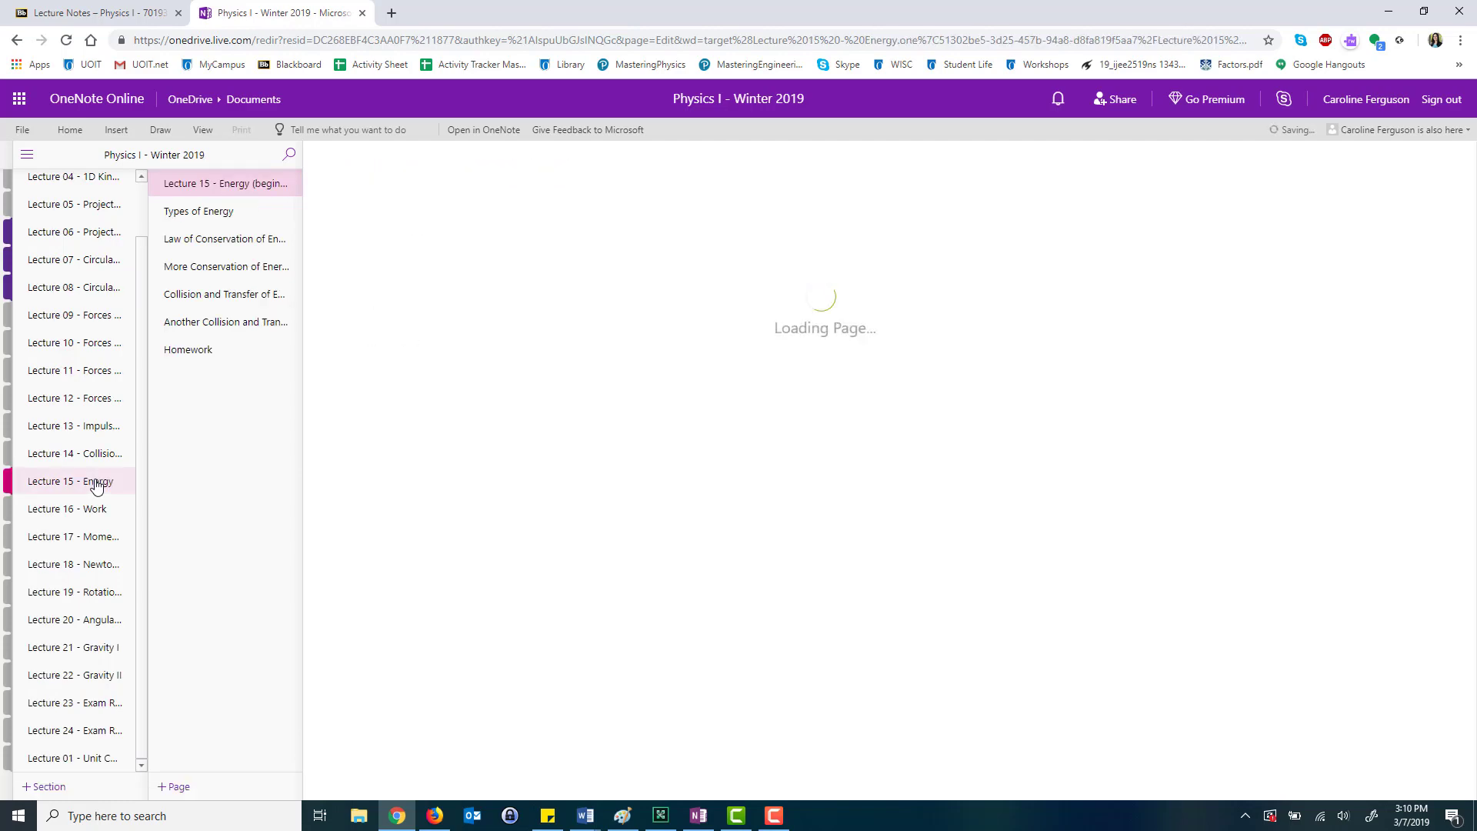
pyautogui.click(222, 224)
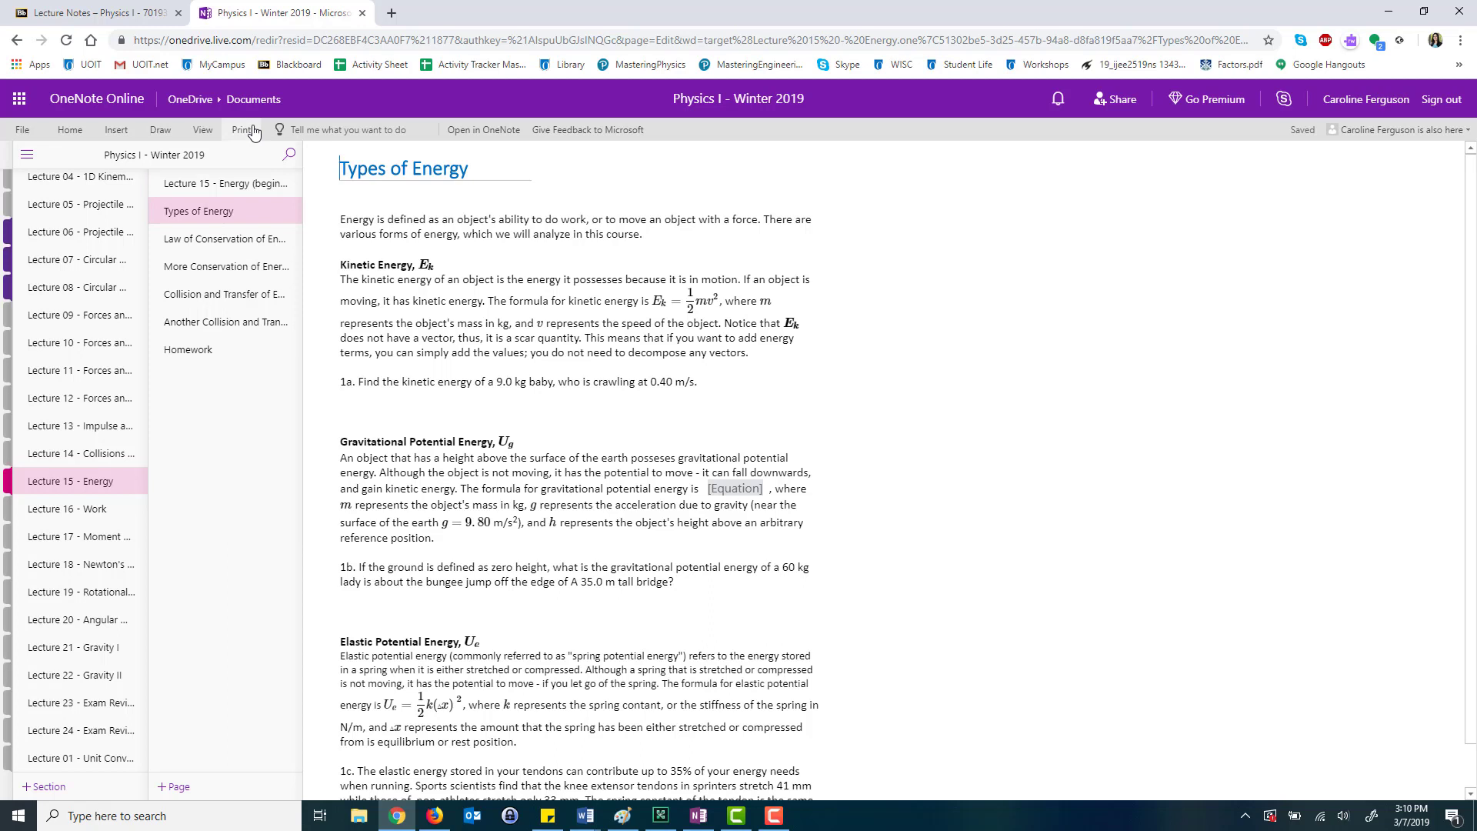
pyautogui.click(250, 265)
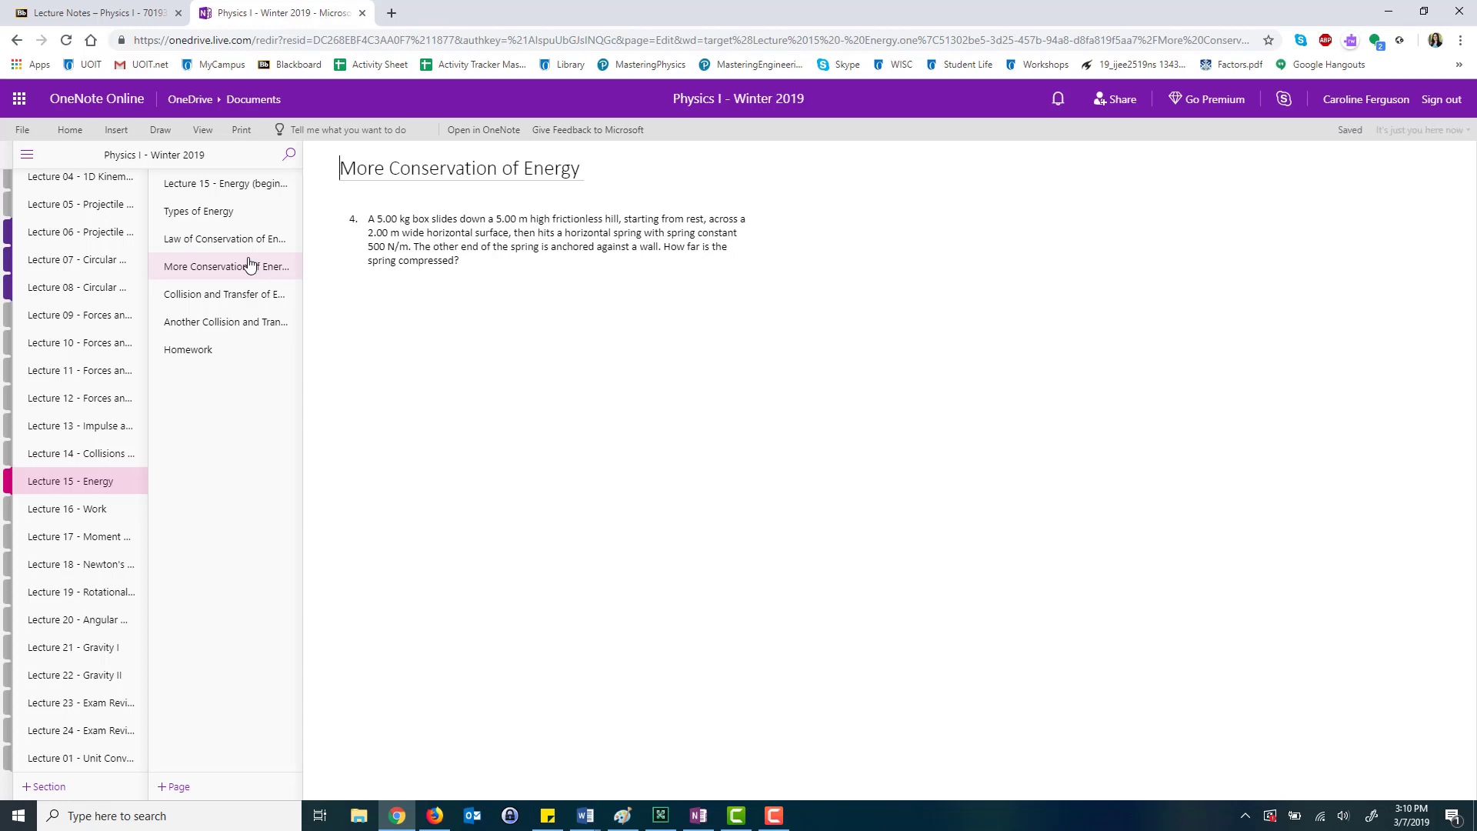
# Step: Switch between desktop OneNote and OneNote Online, ending back in the desktop app
pyautogui.click(699, 816)
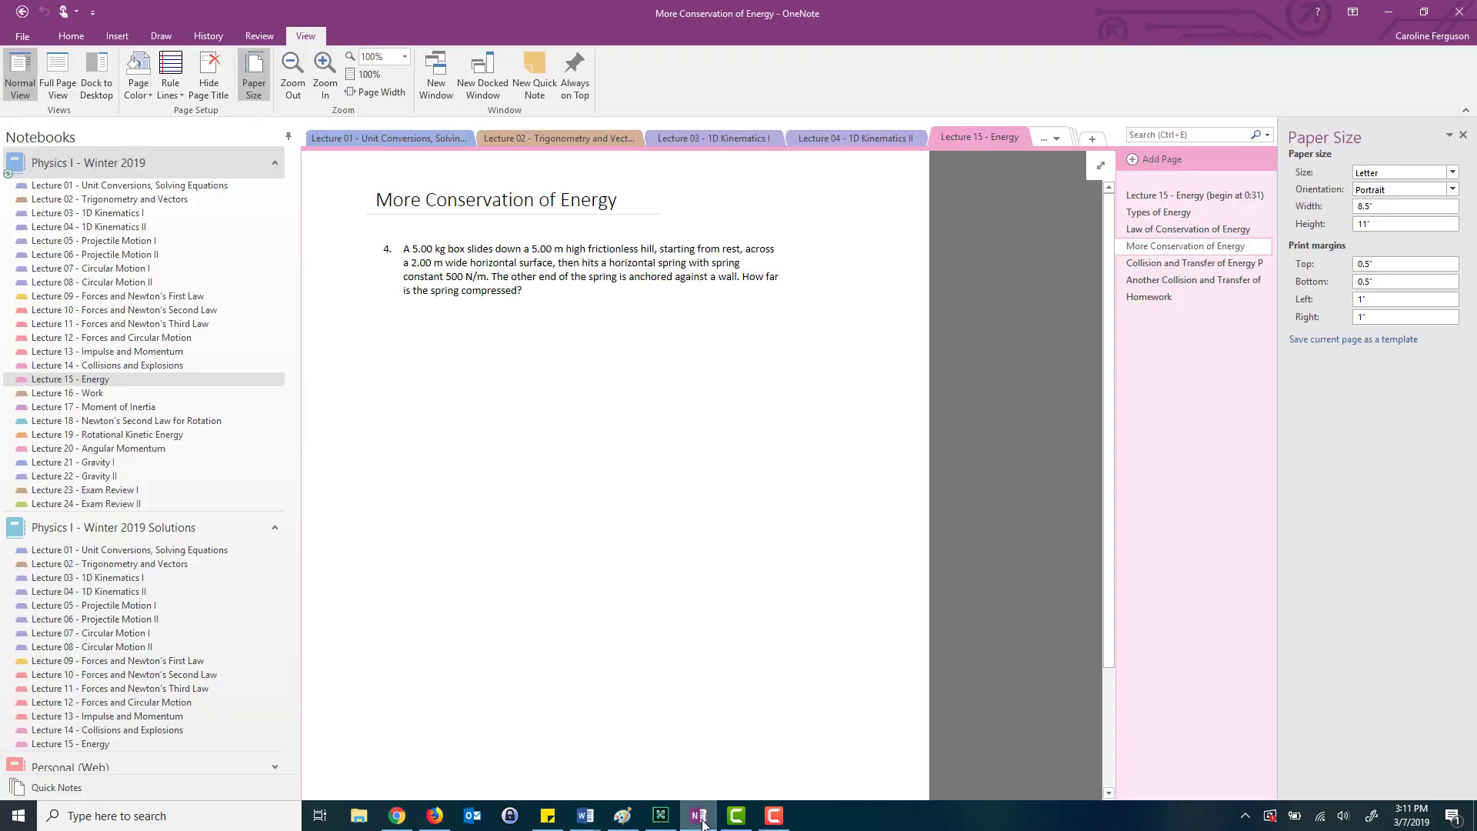
pyautogui.click(394, 817)
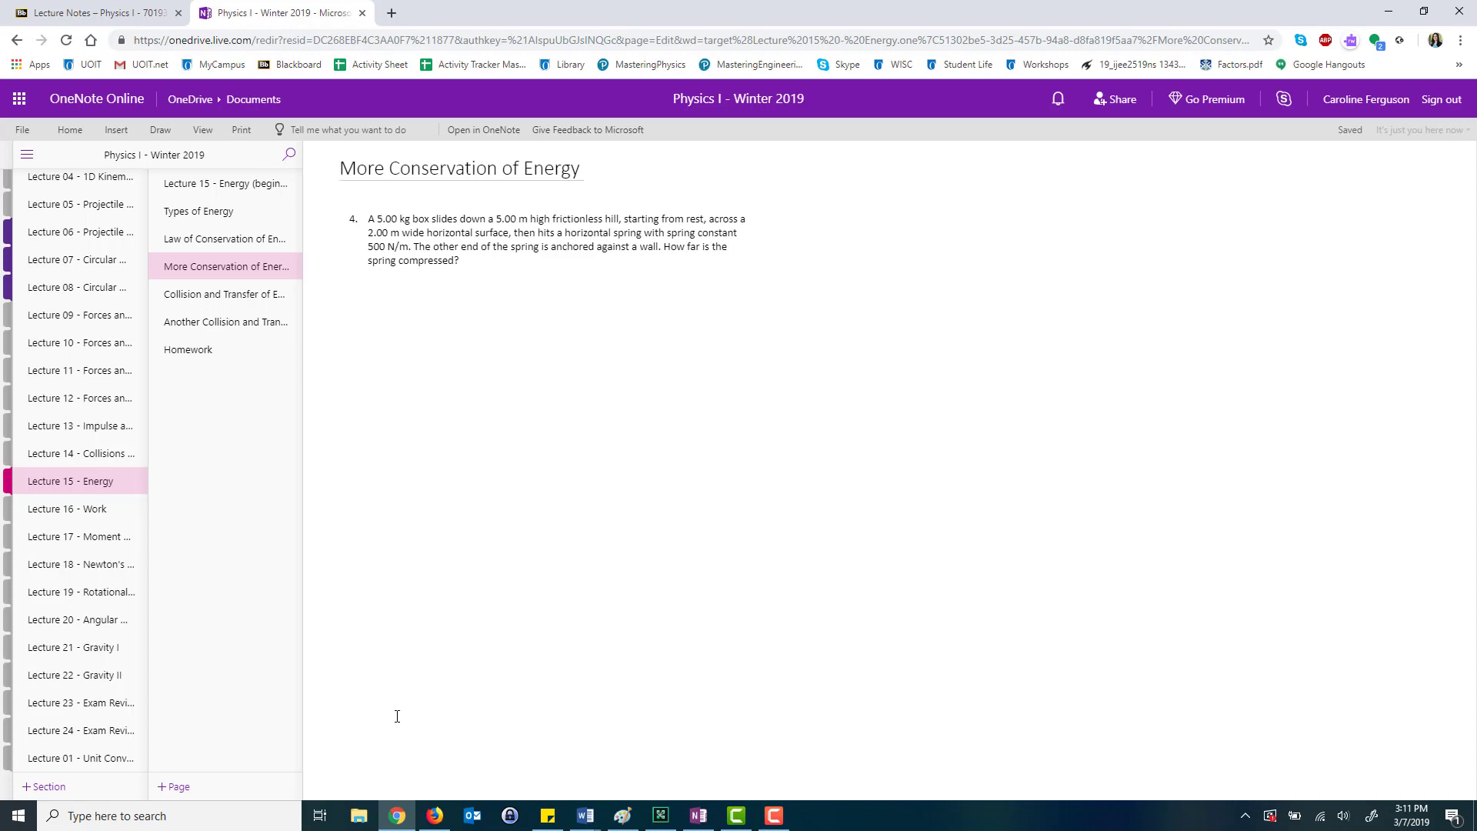
pyautogui.click(707, 815)
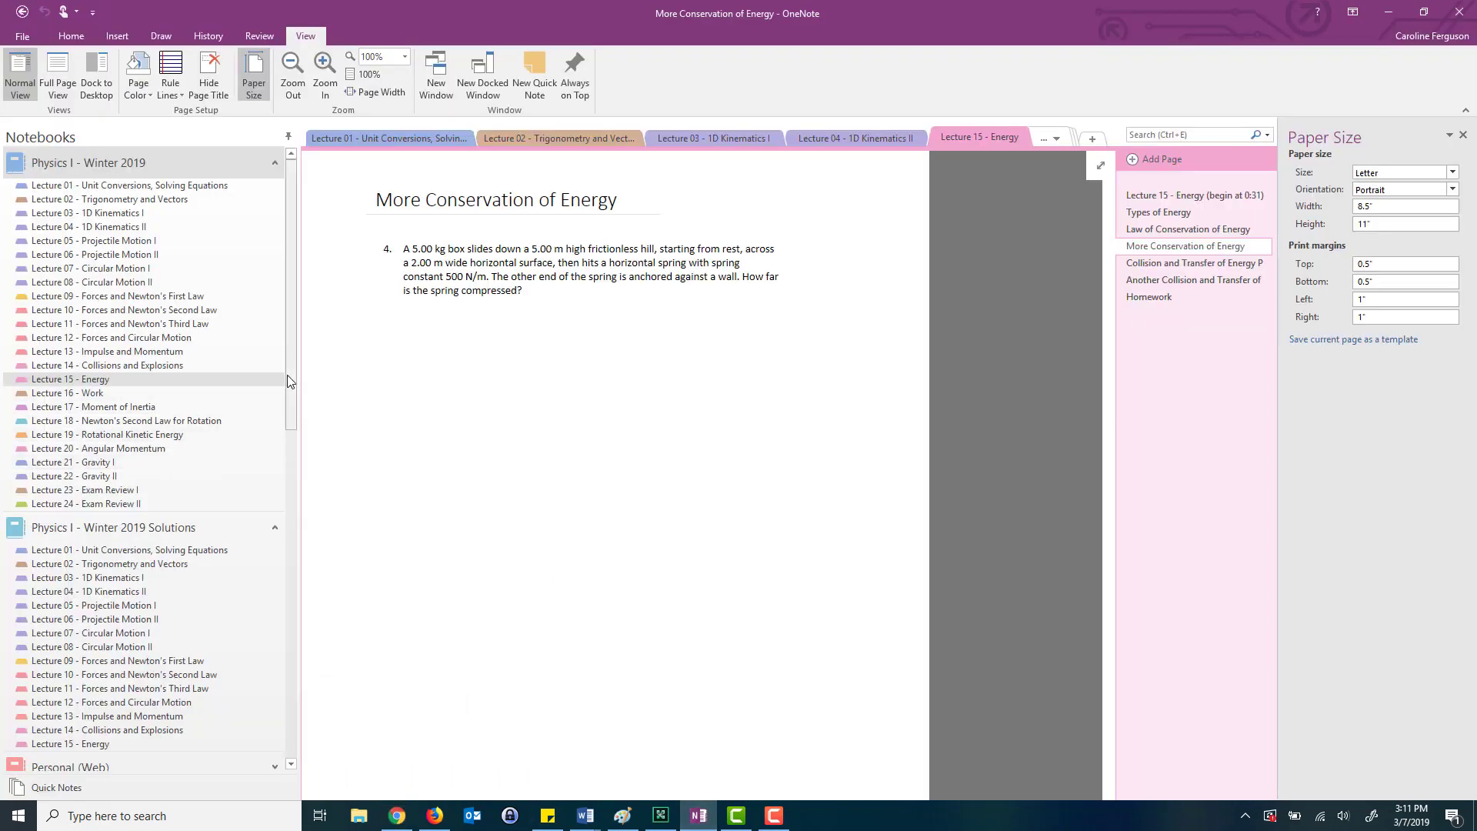
pyautogui.moveTo(287, 375); pyautogui.dragTo(298, 440)
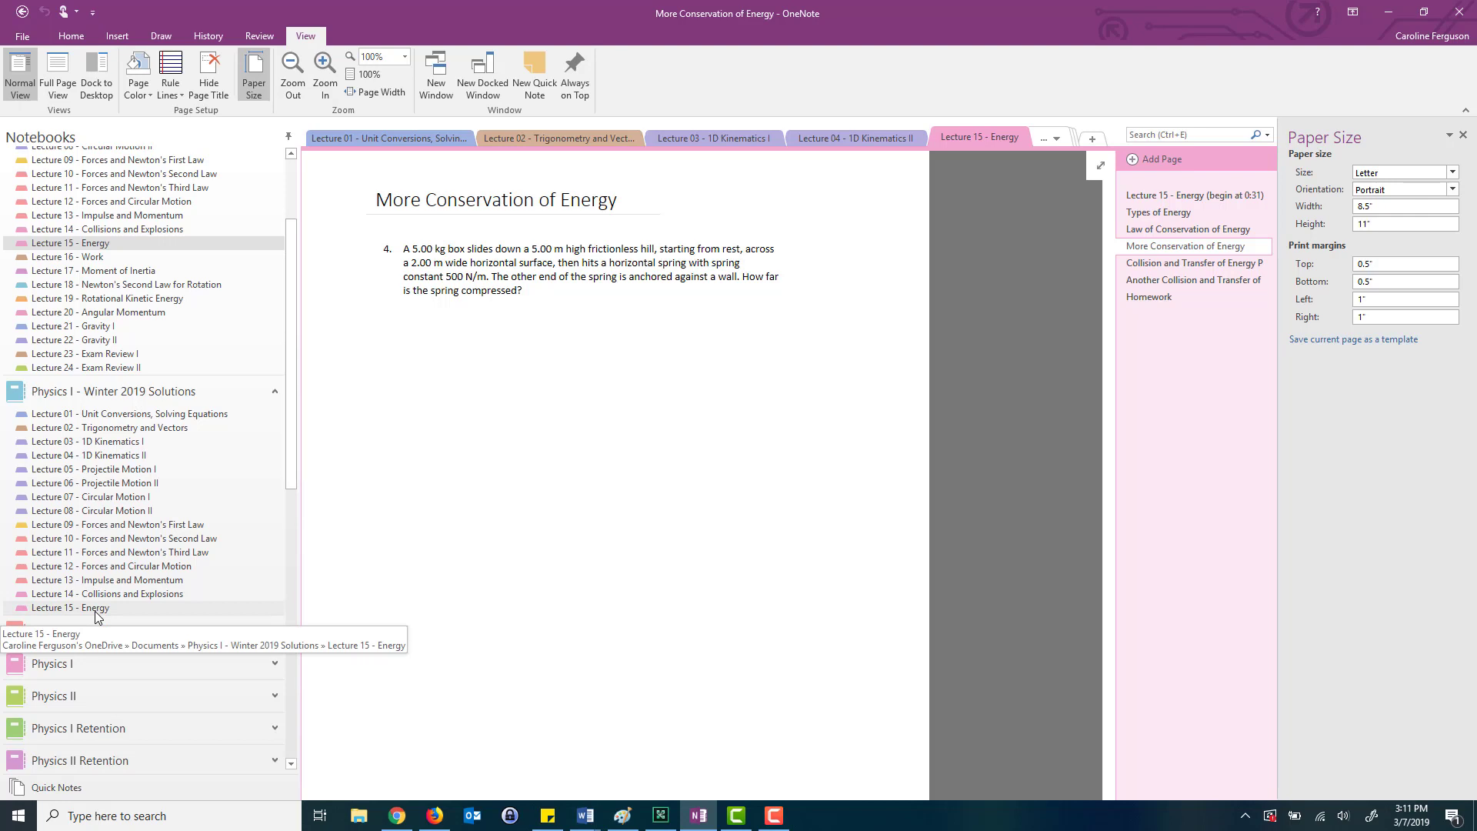
pyautogui.moveTo(293, 440); pyautogui.dragTo(295, 384)
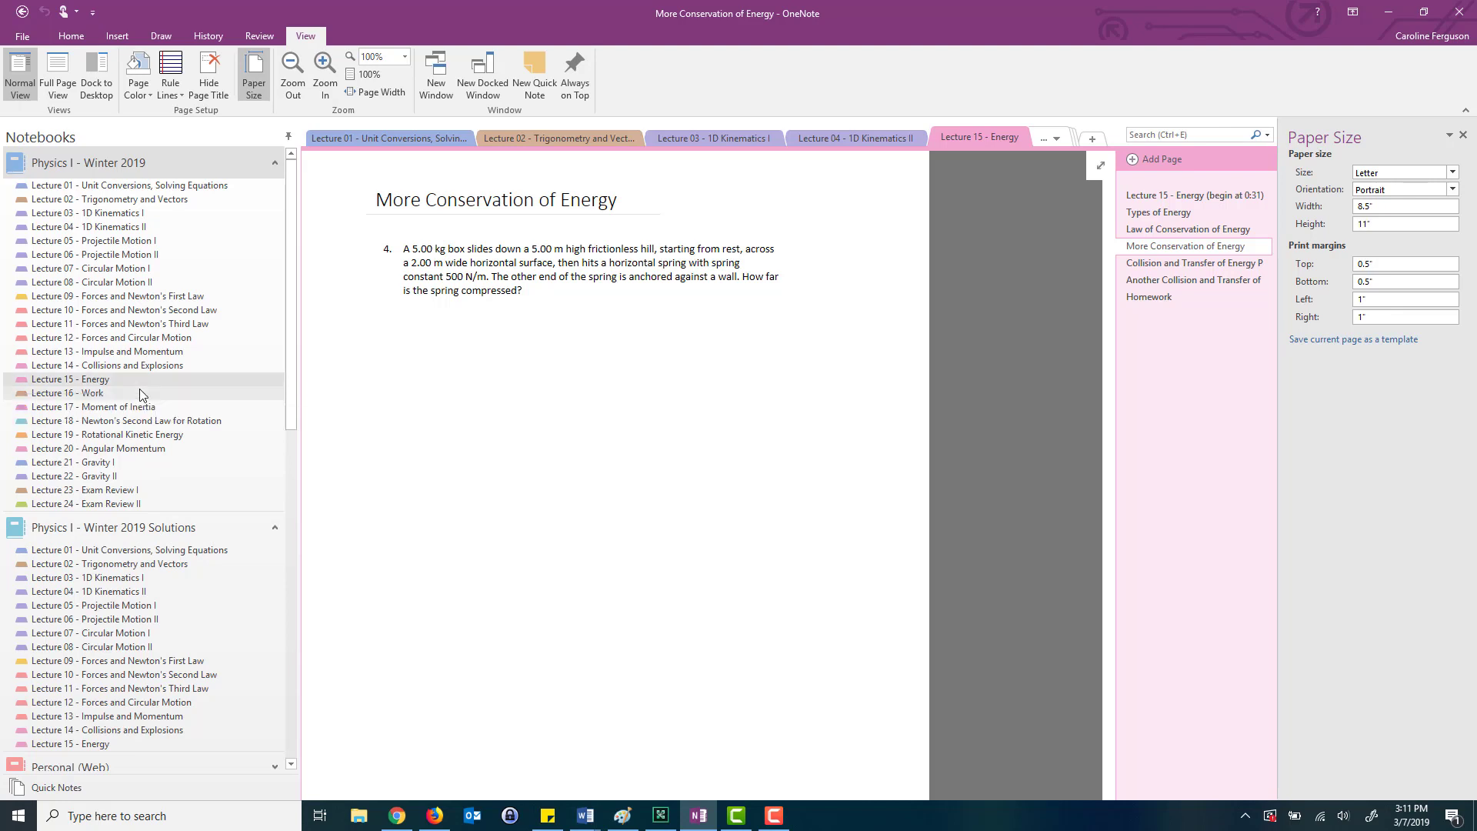
# Step: Use Move or Copy to duplicate Lecture 16 - Work into Physics I - Winter 2019 Solutions
pyautogui.rightClick(98, 397)
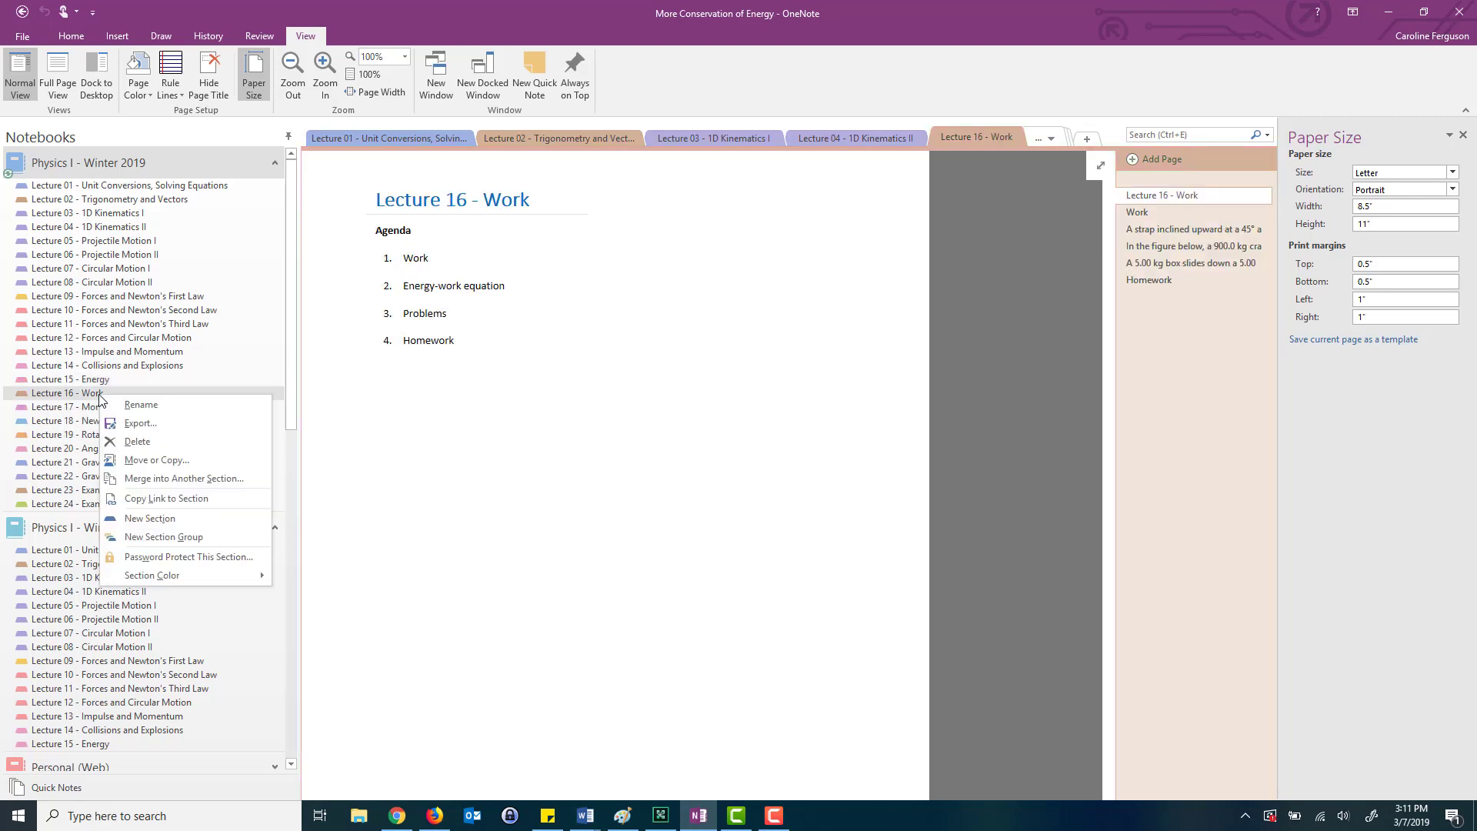
pyautogui.click(184, 461)
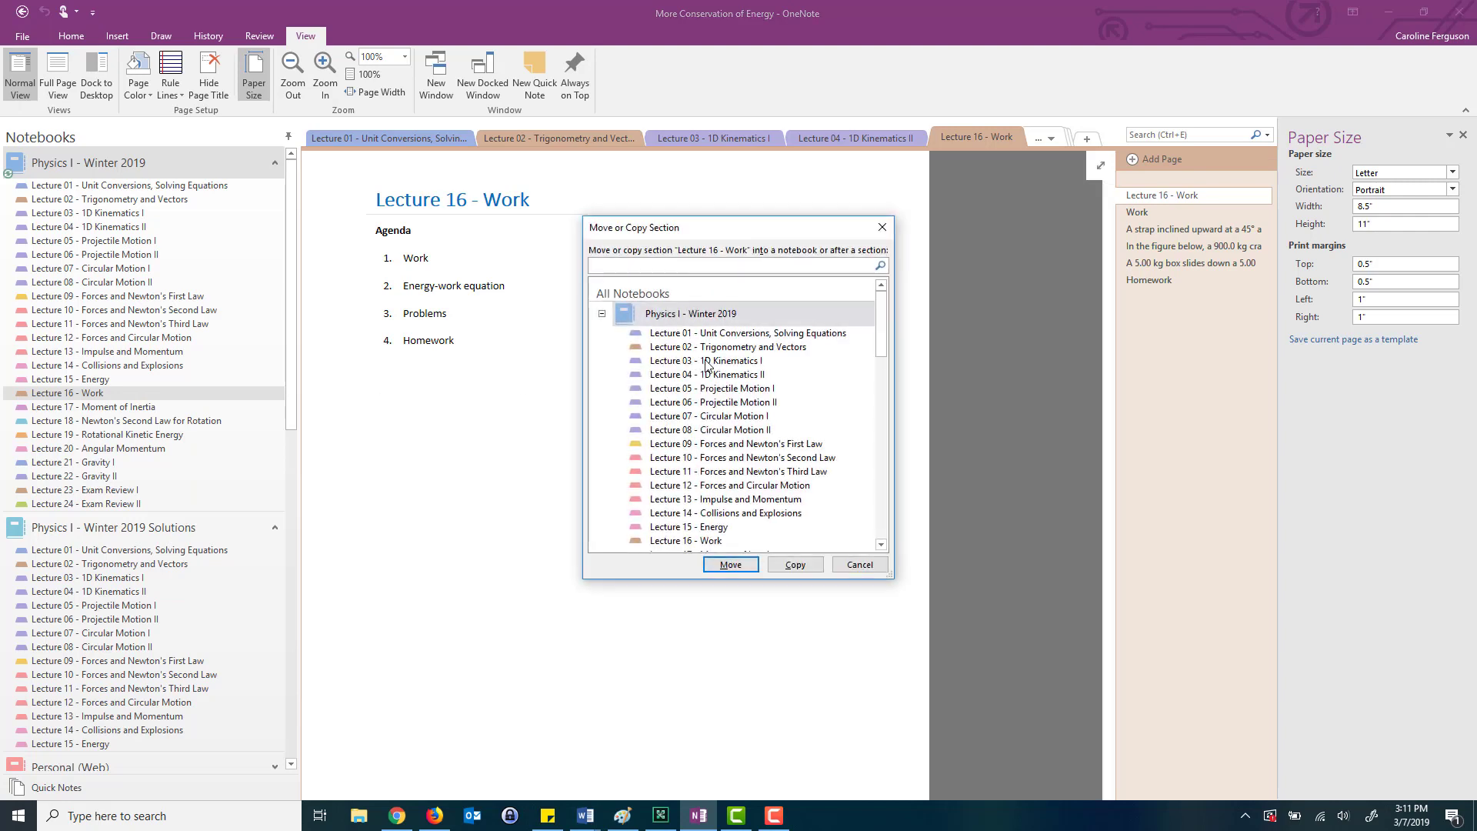
pyautogui.moveTo(879, 326); pyautogui.dragTo(889, 379)
pyautogui.click(753, 485)
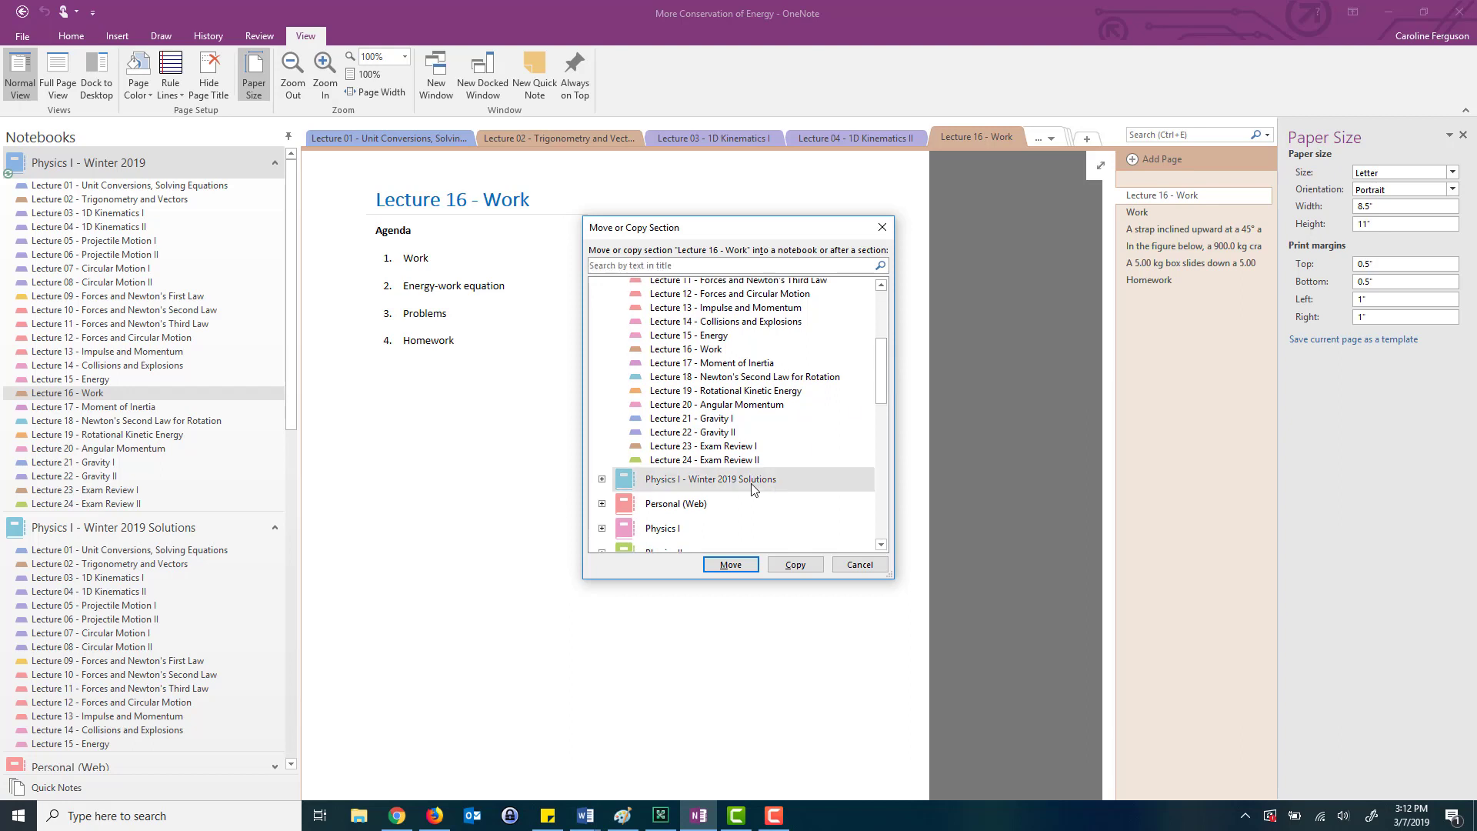
pyautogui.click(795, 566)
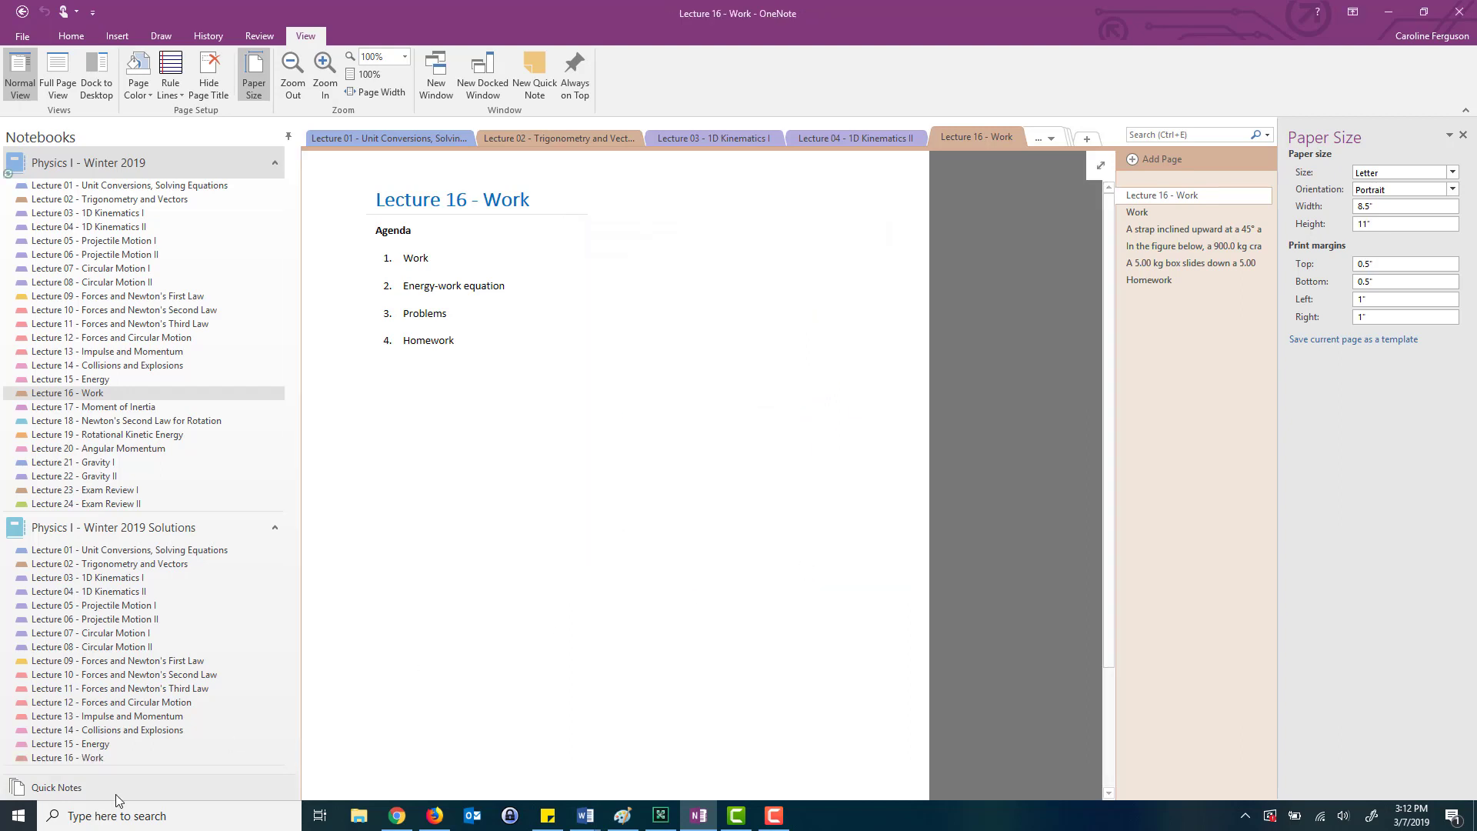
# Step: Open the Solutions copy of Lecture 16 - Work and check its paper size choices
pyautogui.click(100, 759)
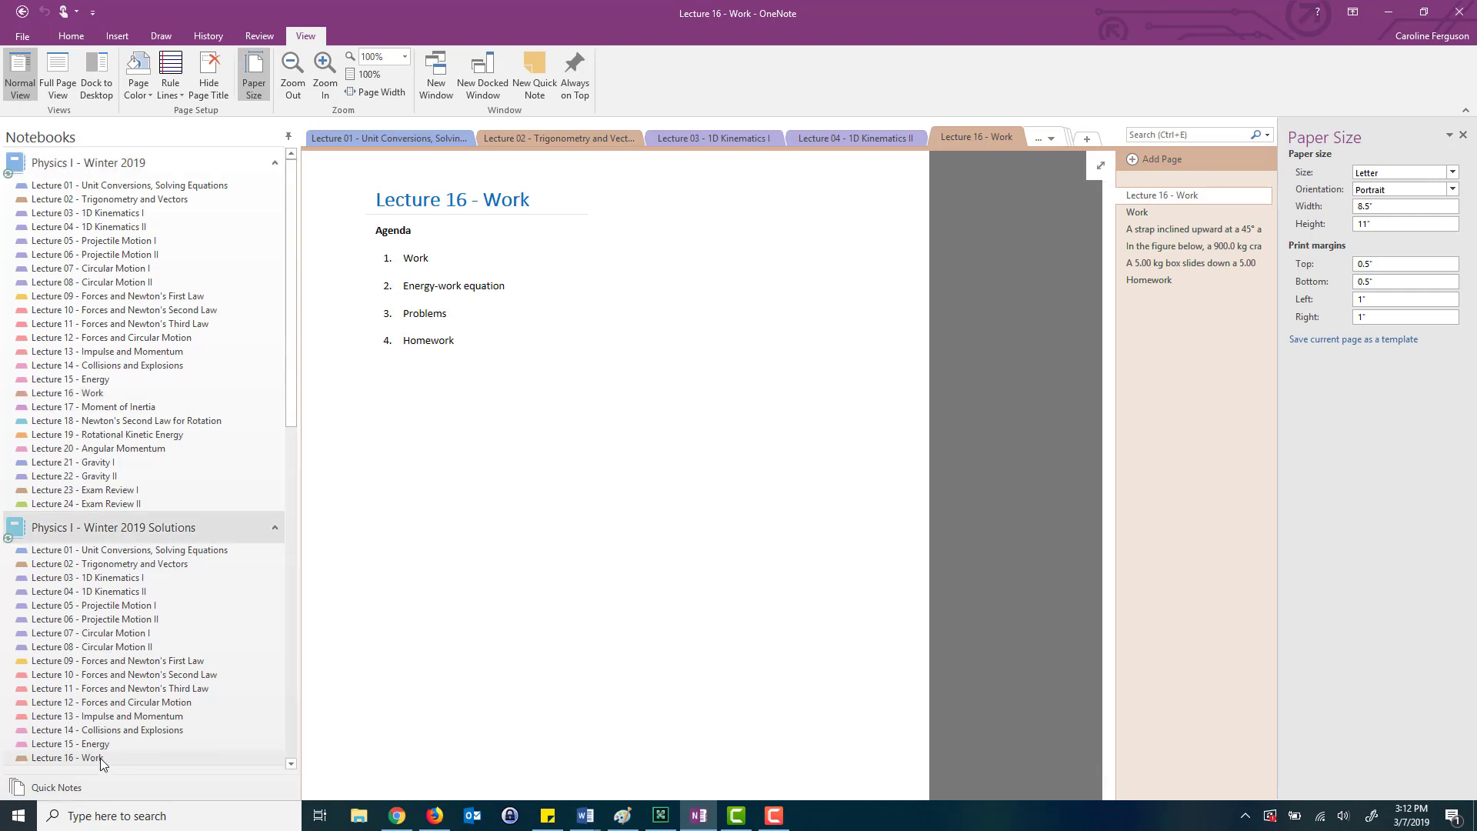
pyautogui.click(1394, 176)
pyautogui.click(1394, 176)
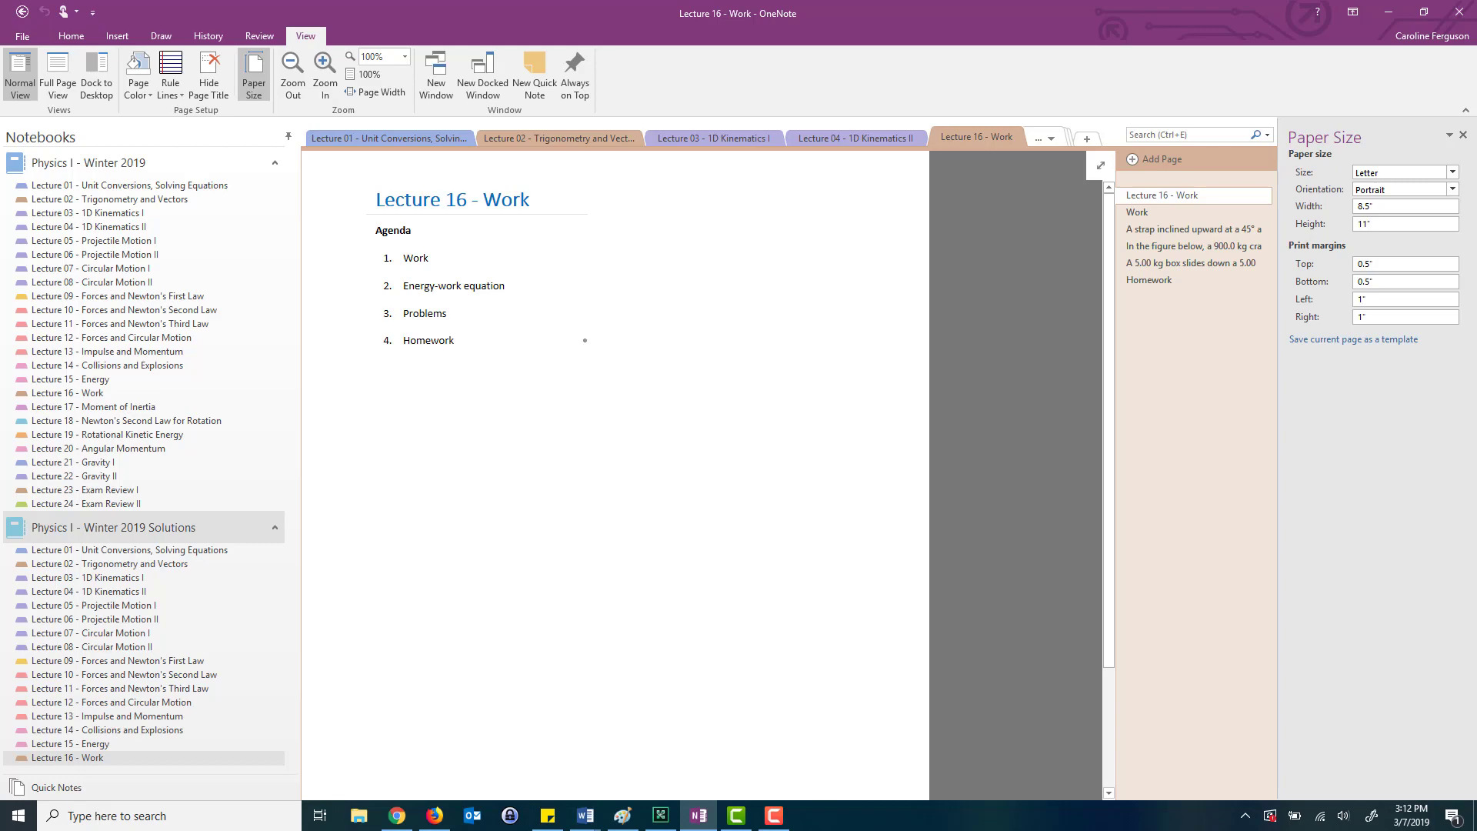
# Step: Go to the Work page, then the 45° inclined strap problem page
pyautogui.click(1145, 212)
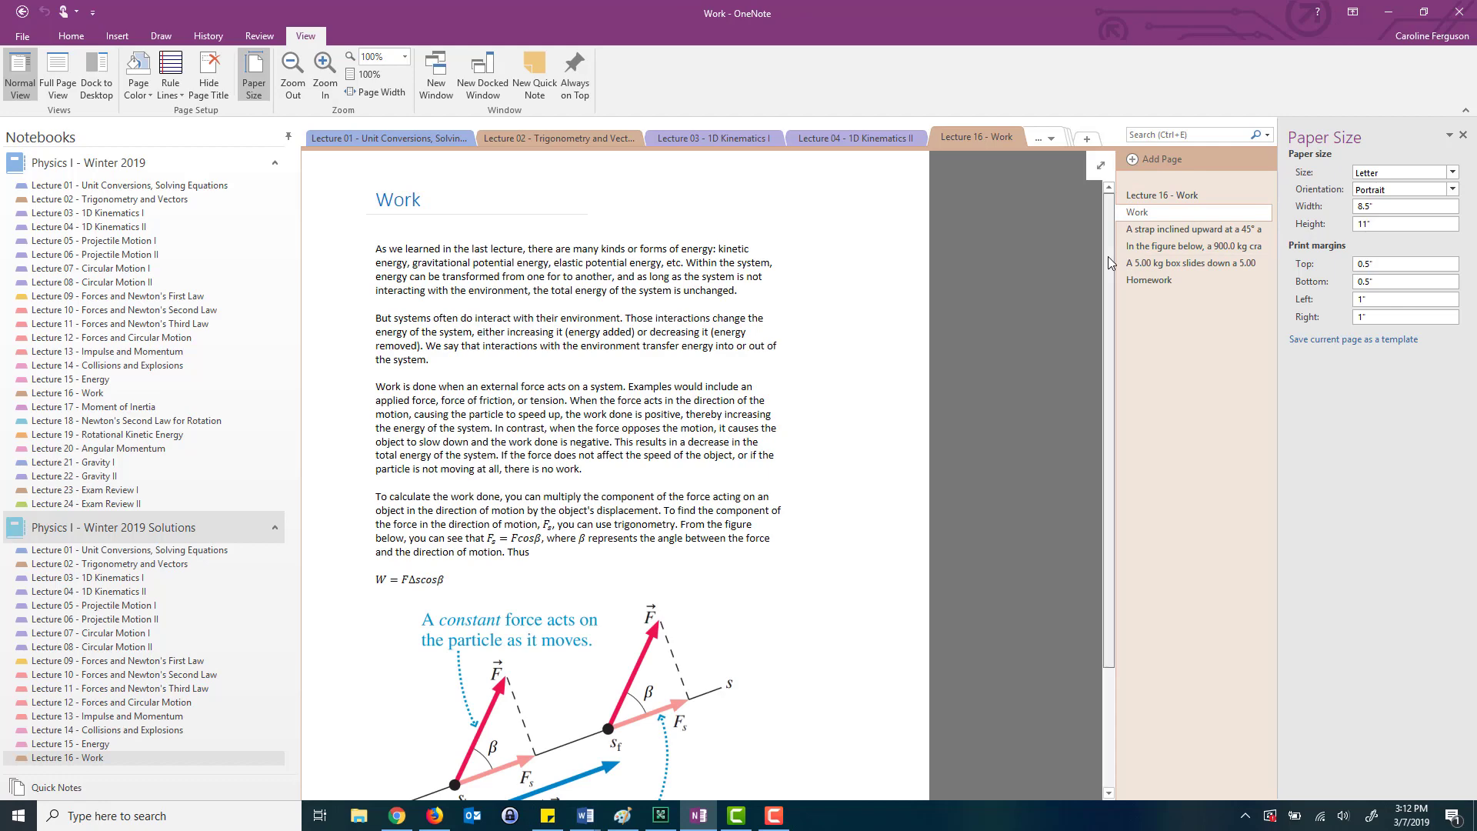
pyautogui.moveTo(1108, 256)
pyautogui.mouseDown()
pyautogui.moveTo(1106, 410)
pyautogui.moveTo(1108, 260)
pyautogui.mouseUp()
pyautogui.click(1177, 229)
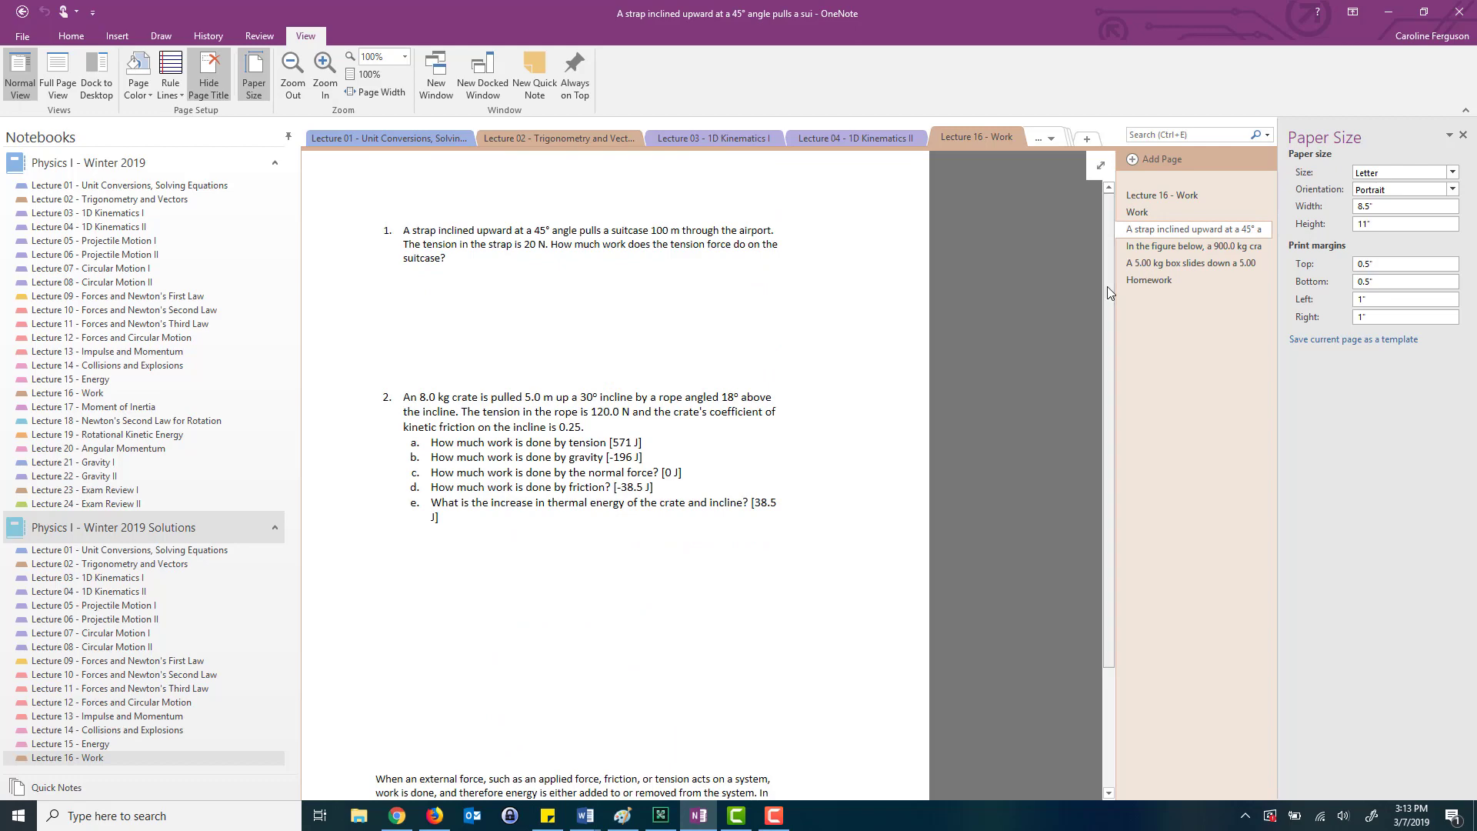
pyautogui.moveTo(1110, 292); pyautogui.dragTo(1120, 326)
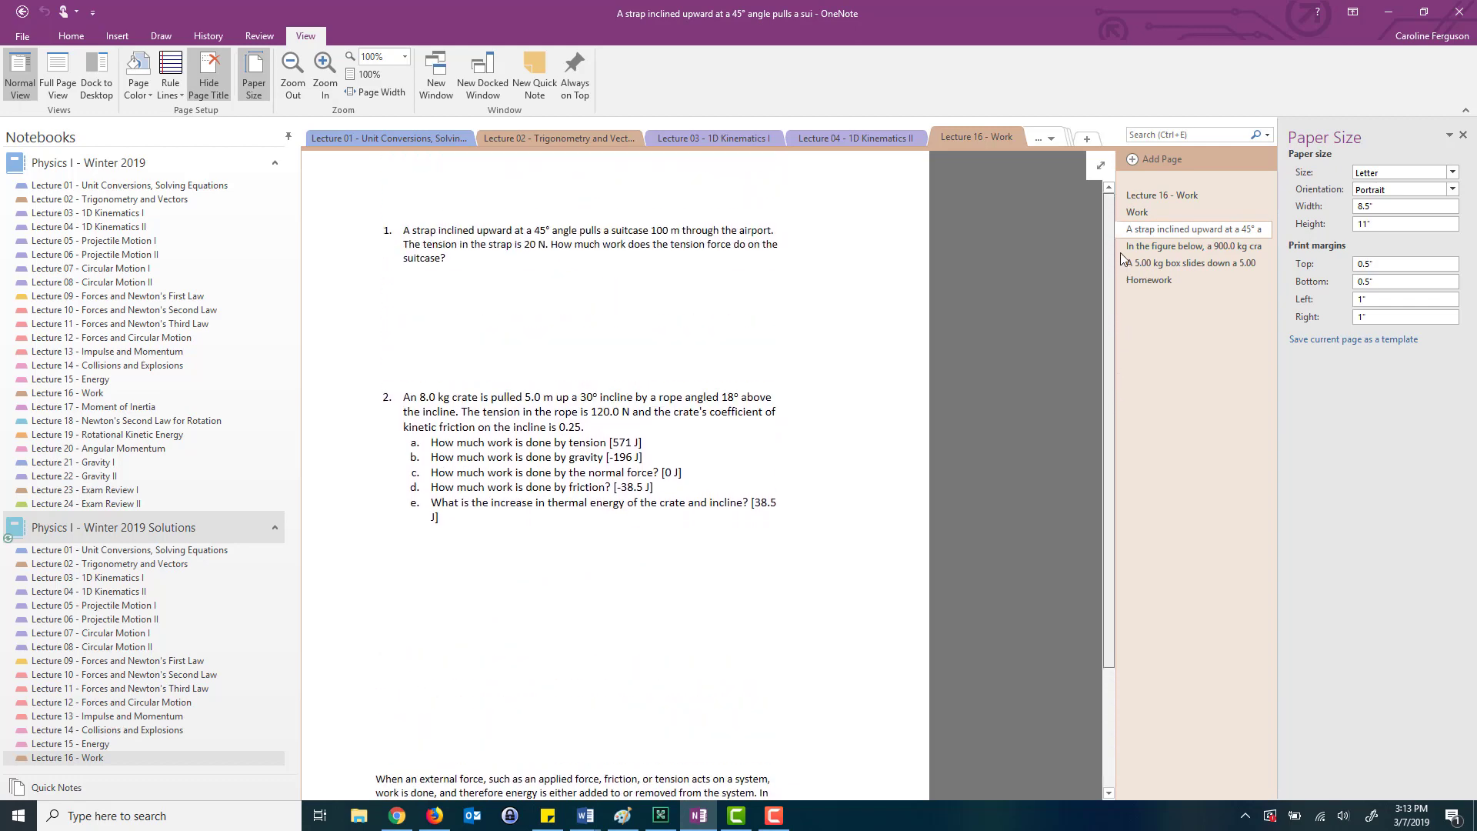
# Step: Set paper size to Auto on the strap, 900.0 kg crate and 5.00 kg box pages
pyautogui.click(1392, 175)
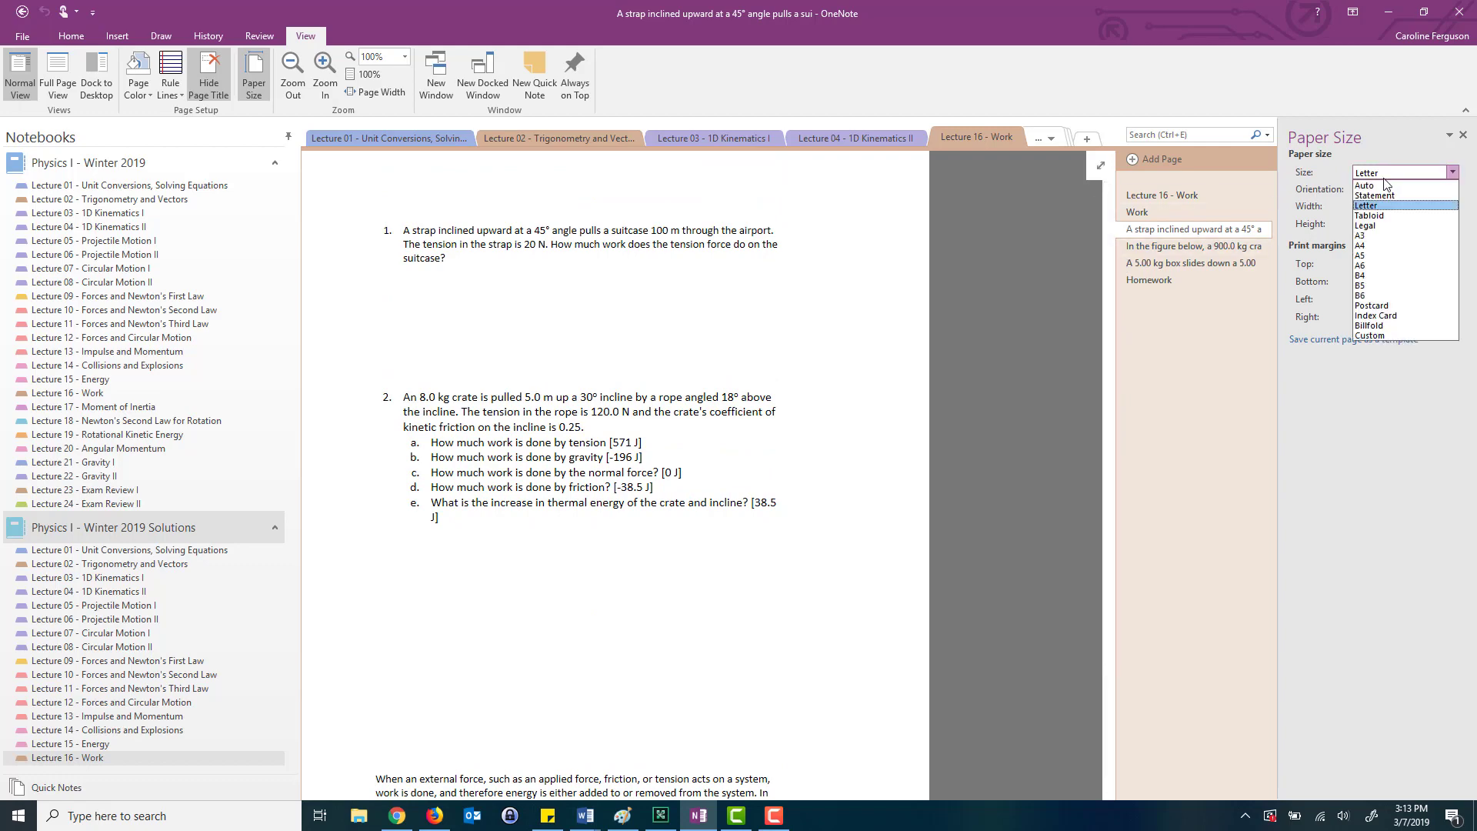
pyautogui.click(1384, 185)
pyautogui.click(1234, 245)
pyautogui.click(1392, 174)
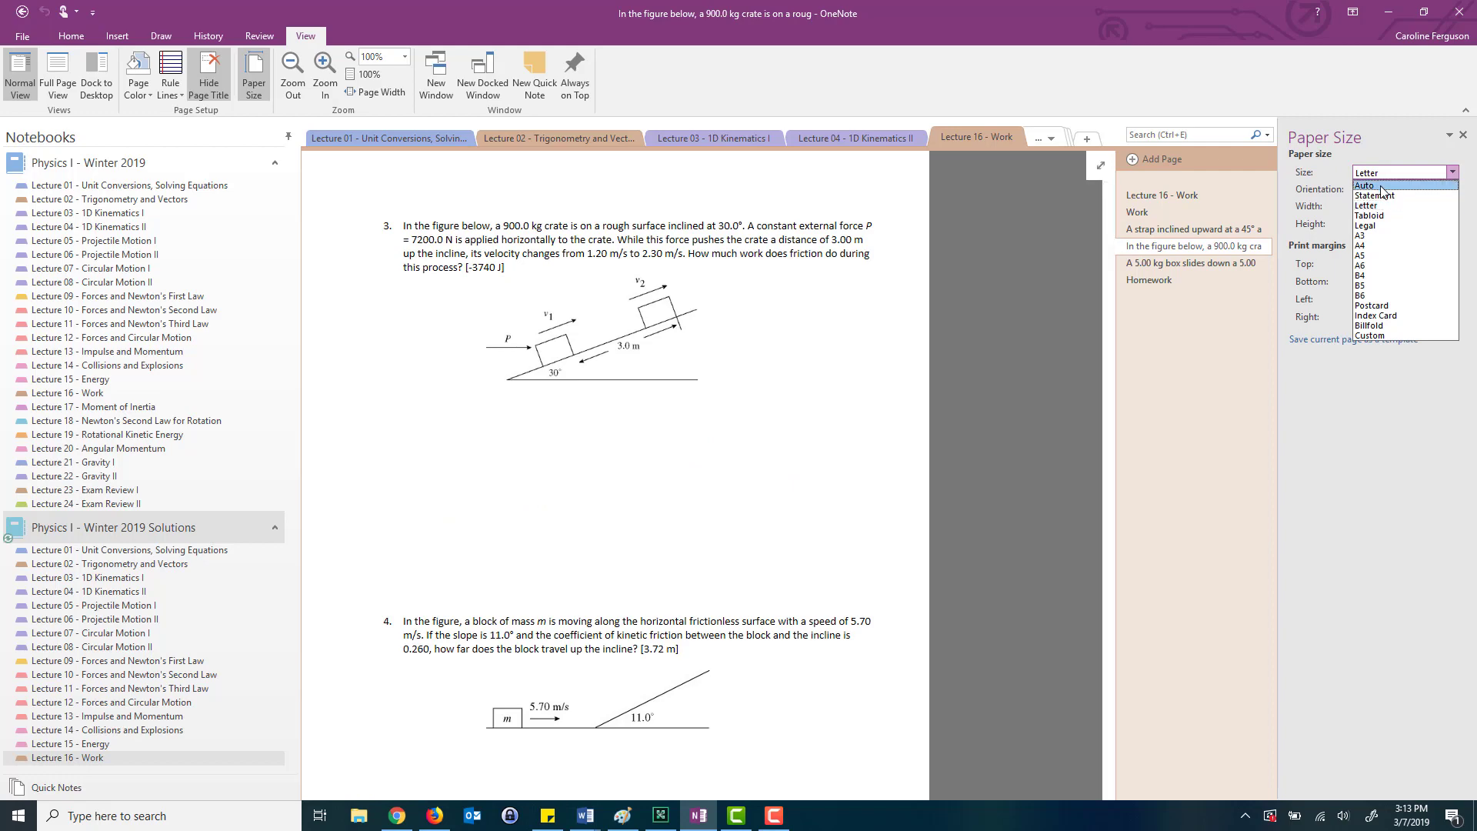
pyautogui.click(1384, 186)
pyautogui.click(1238, 262)
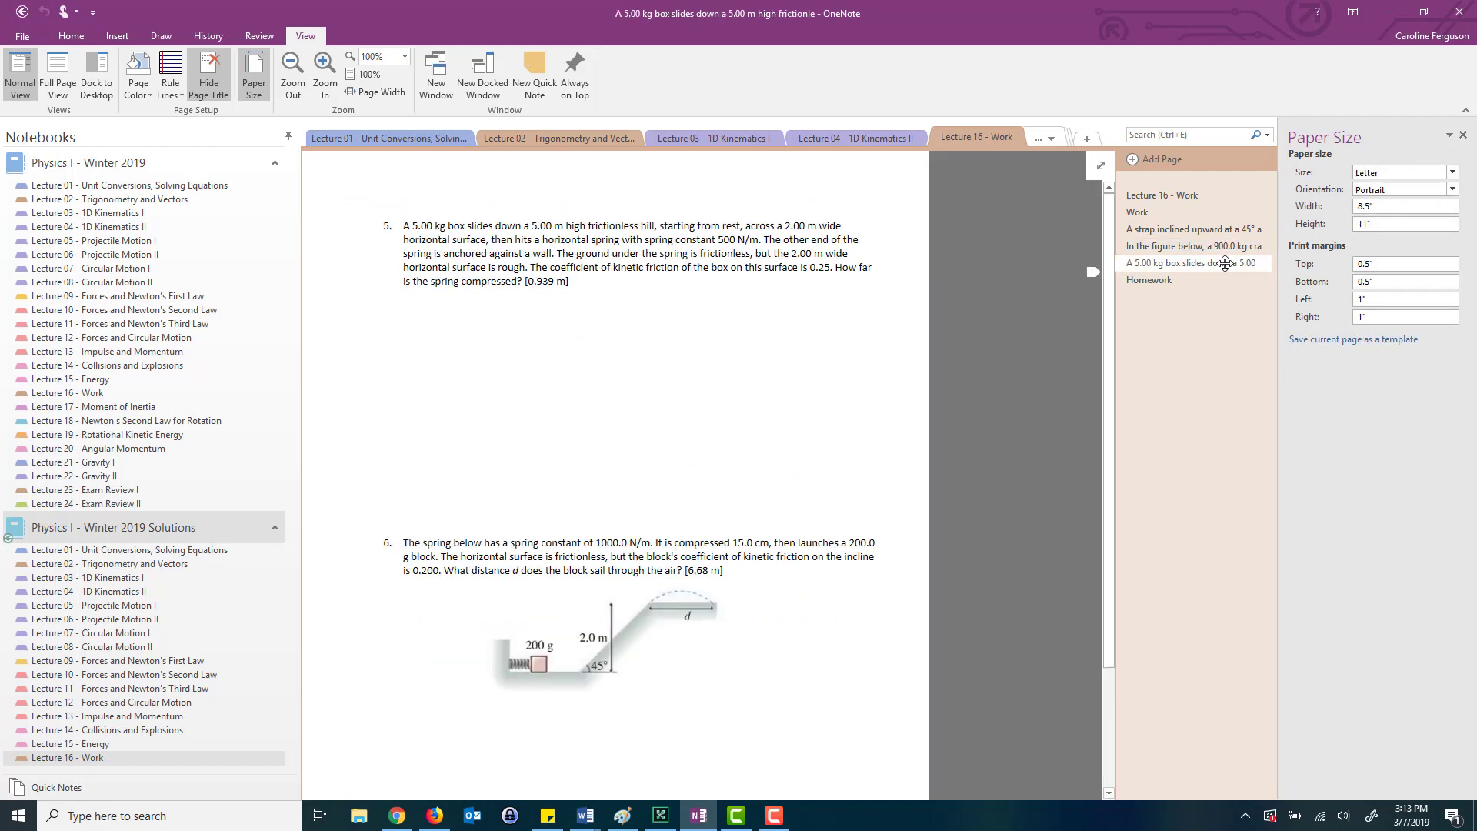
pyautogui.click(1376, 174)
pyautogui.click(1369, 187)
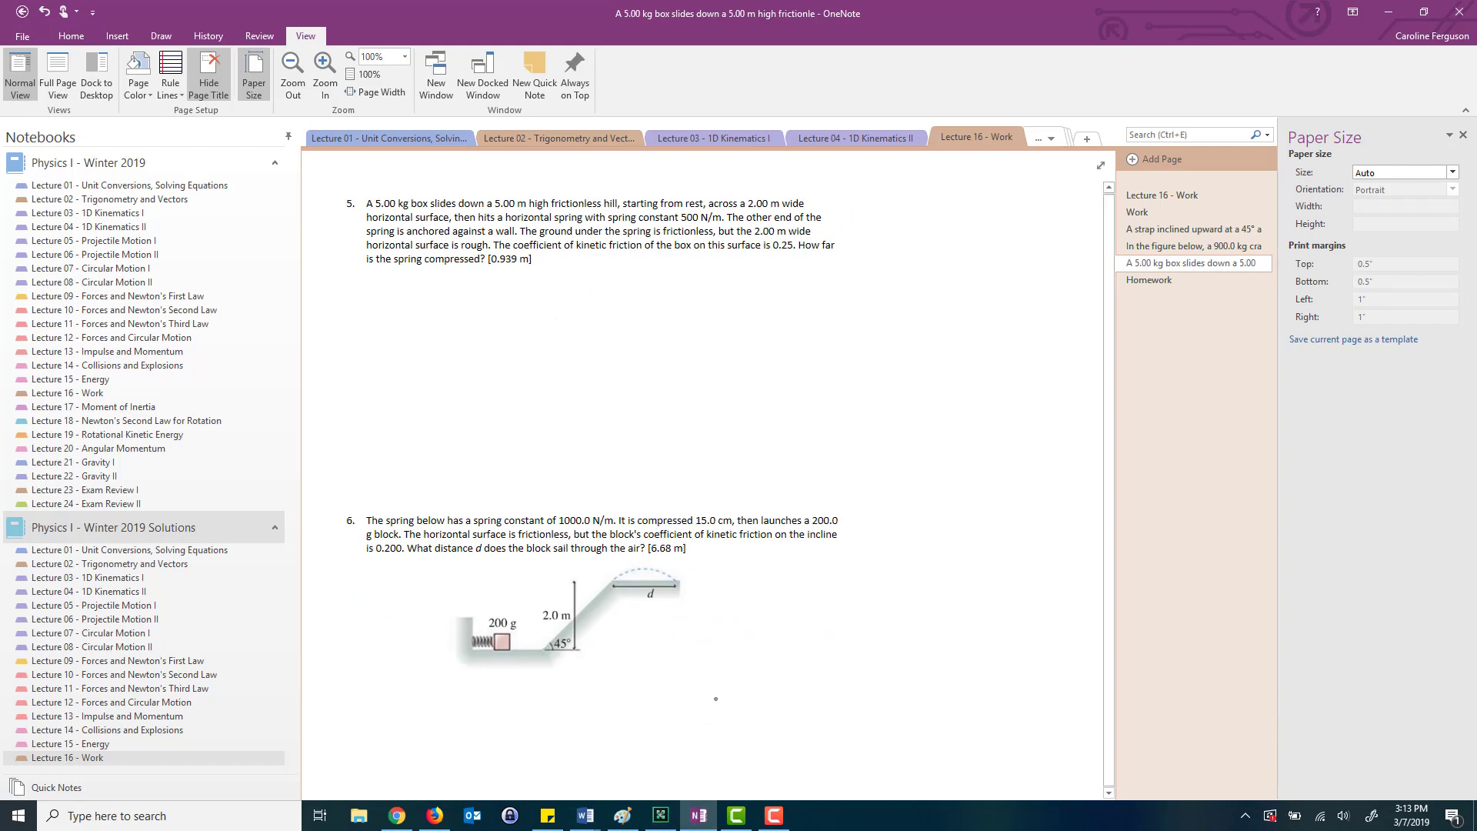
pyautogui.hscroll(5, 817, 671)
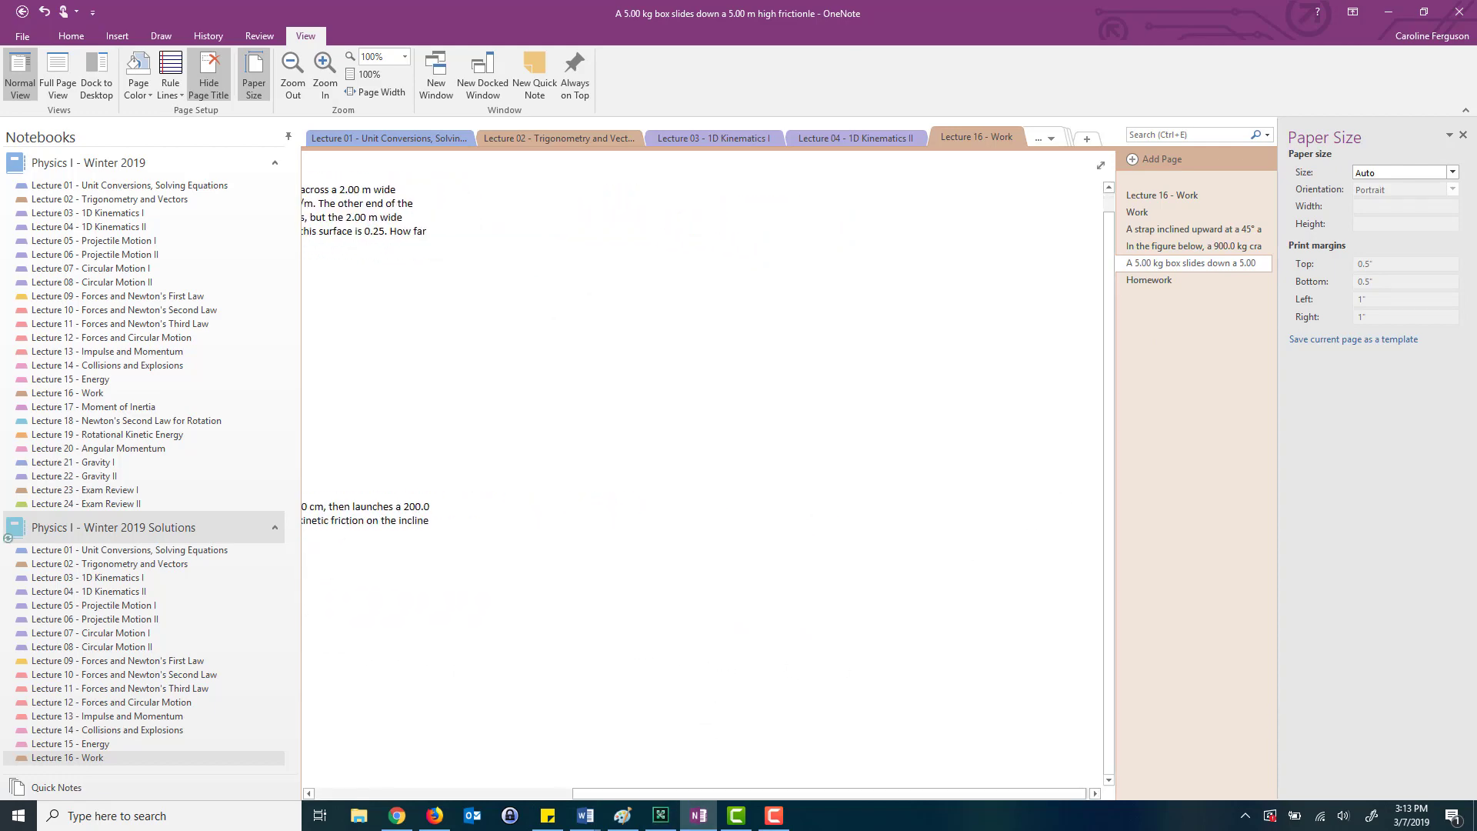
pyautogui.hscroll(-5, 817, 671)
pyautogui.scroll(-5, 817, 670)
pyautogui.scroll(5, 704, 469)
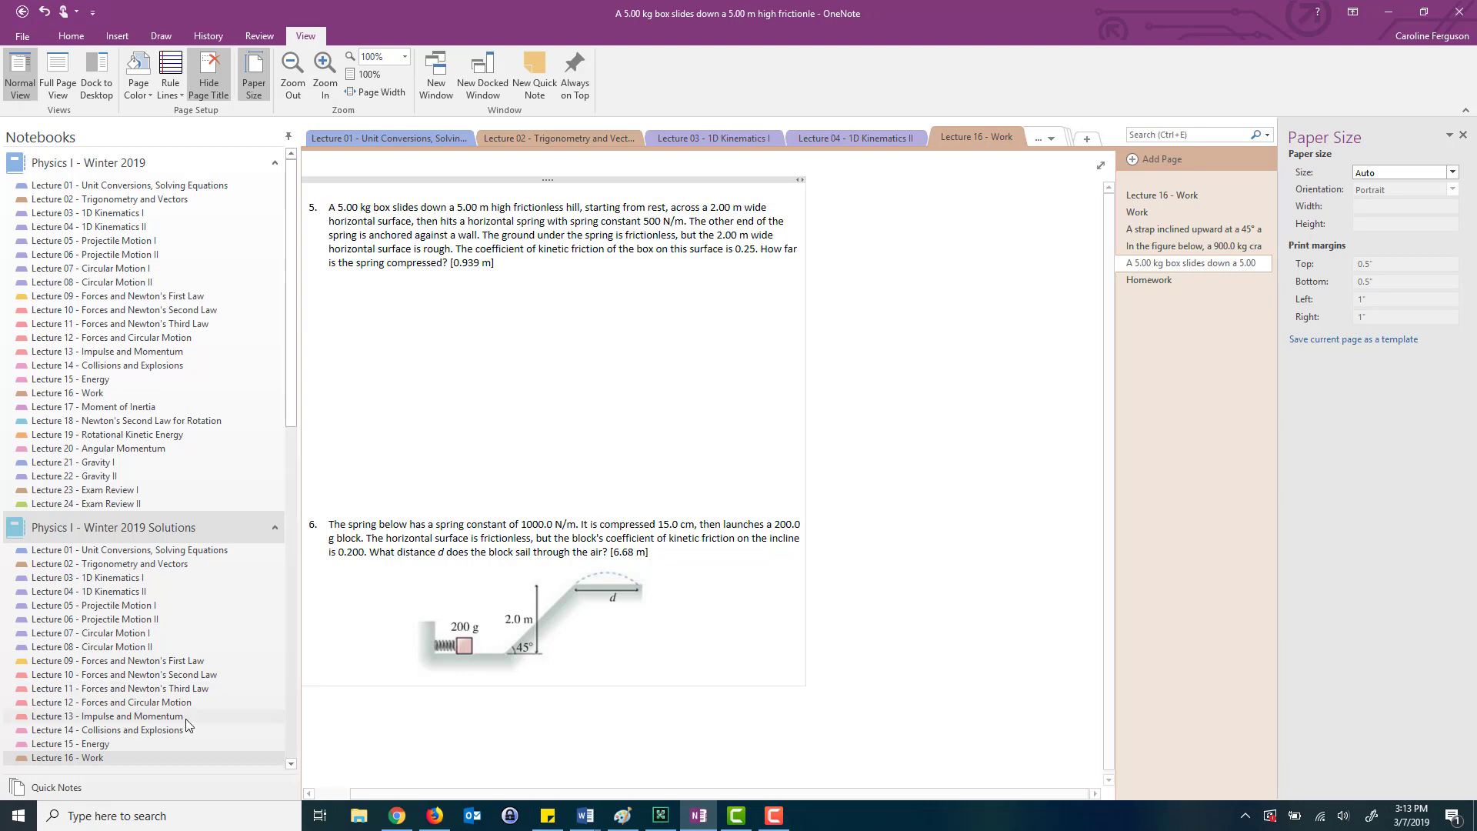
# Step: Show the Solutions notebook's Lecture 16 - Work strap and crate problems page in full-page view
pyautogui.click(164, 757)
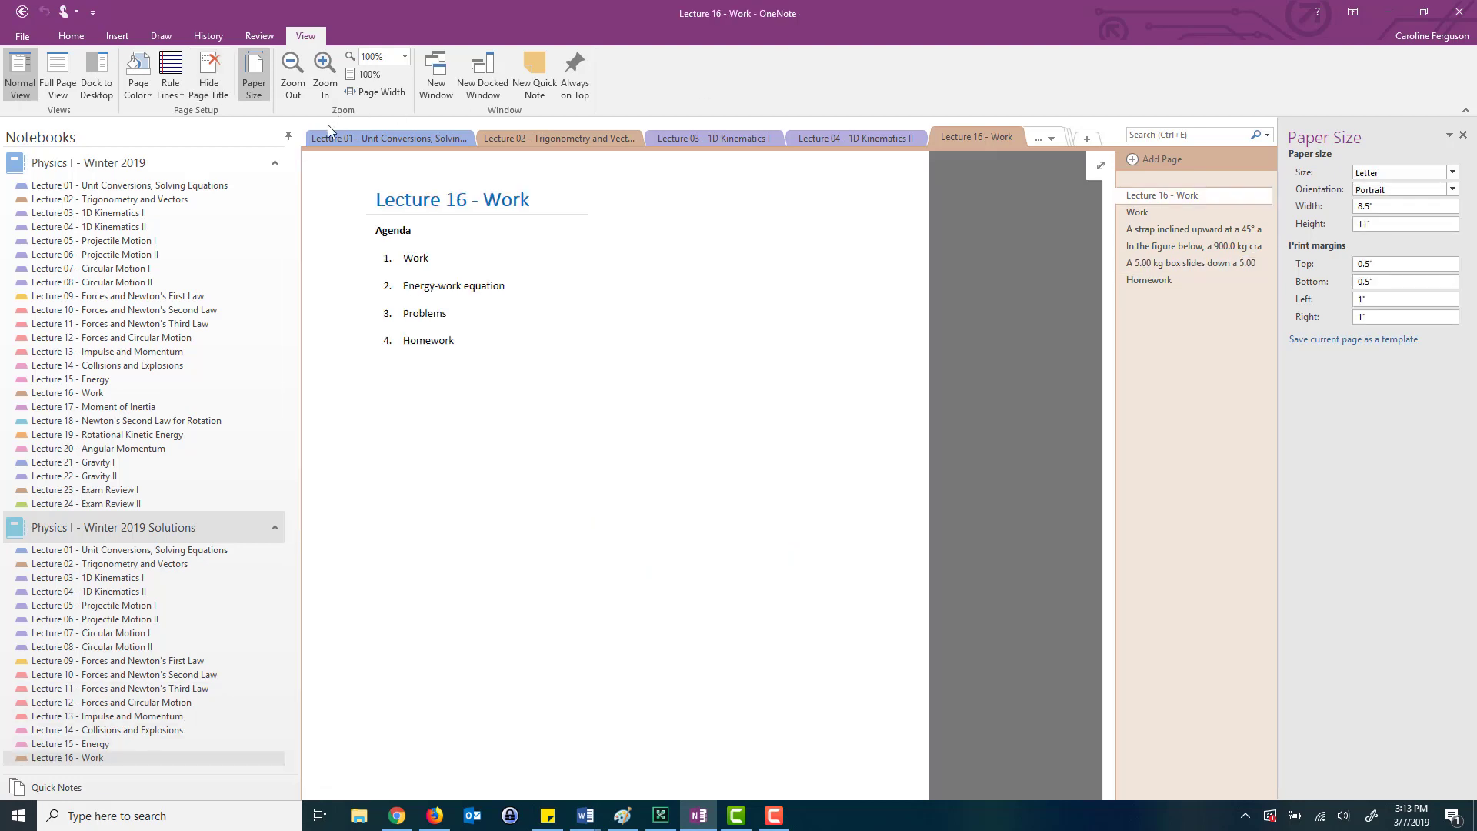
pyautogui.click(1097, 168)
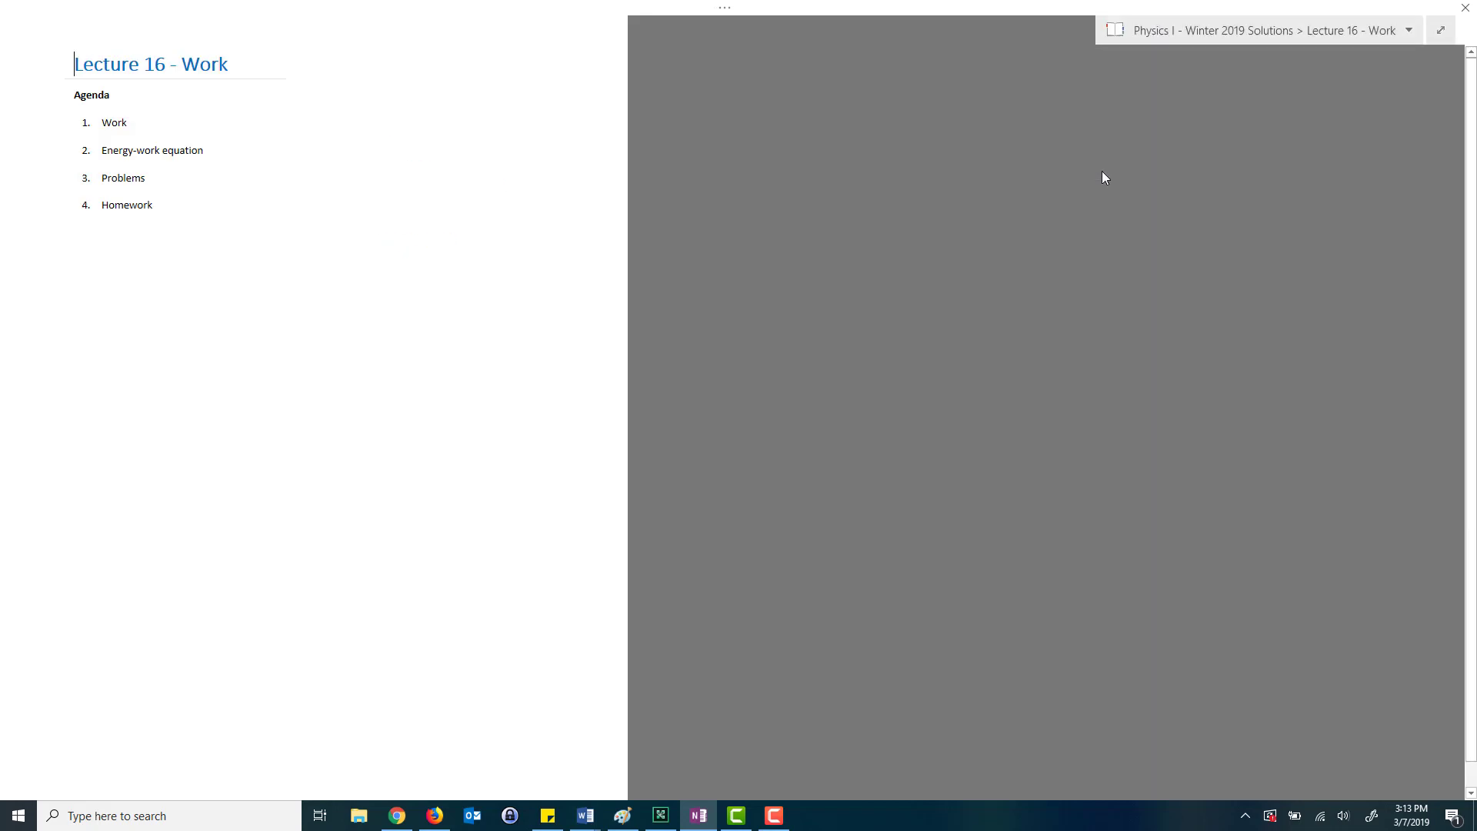
pyautogui.scroll(5, 1105, 177)
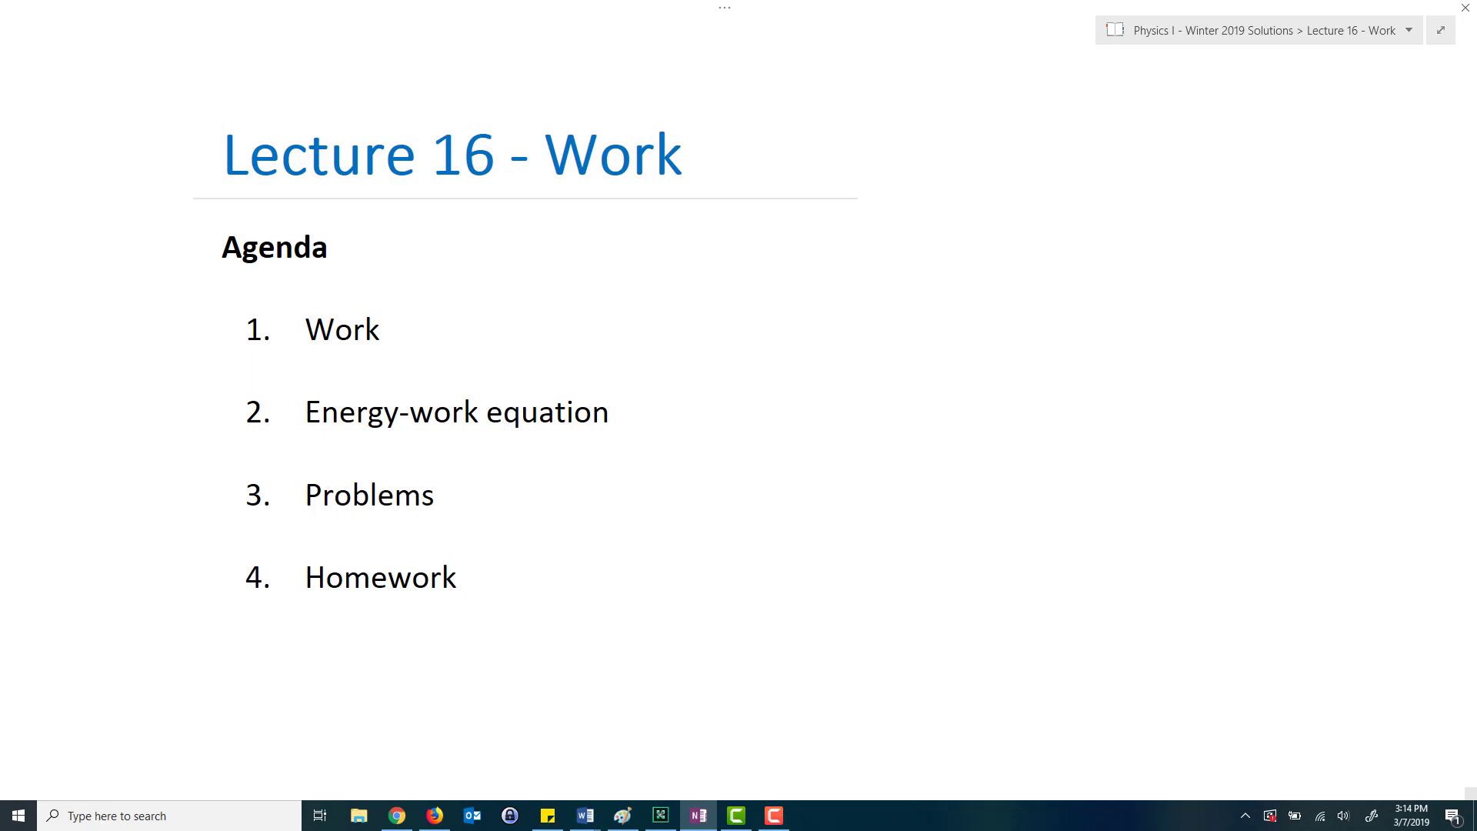
pyautogui.scroll(-10, 739, 407)
pyautogui.scroll(6, 738, 408)
pyautogui.scroll(2, 739, 408)
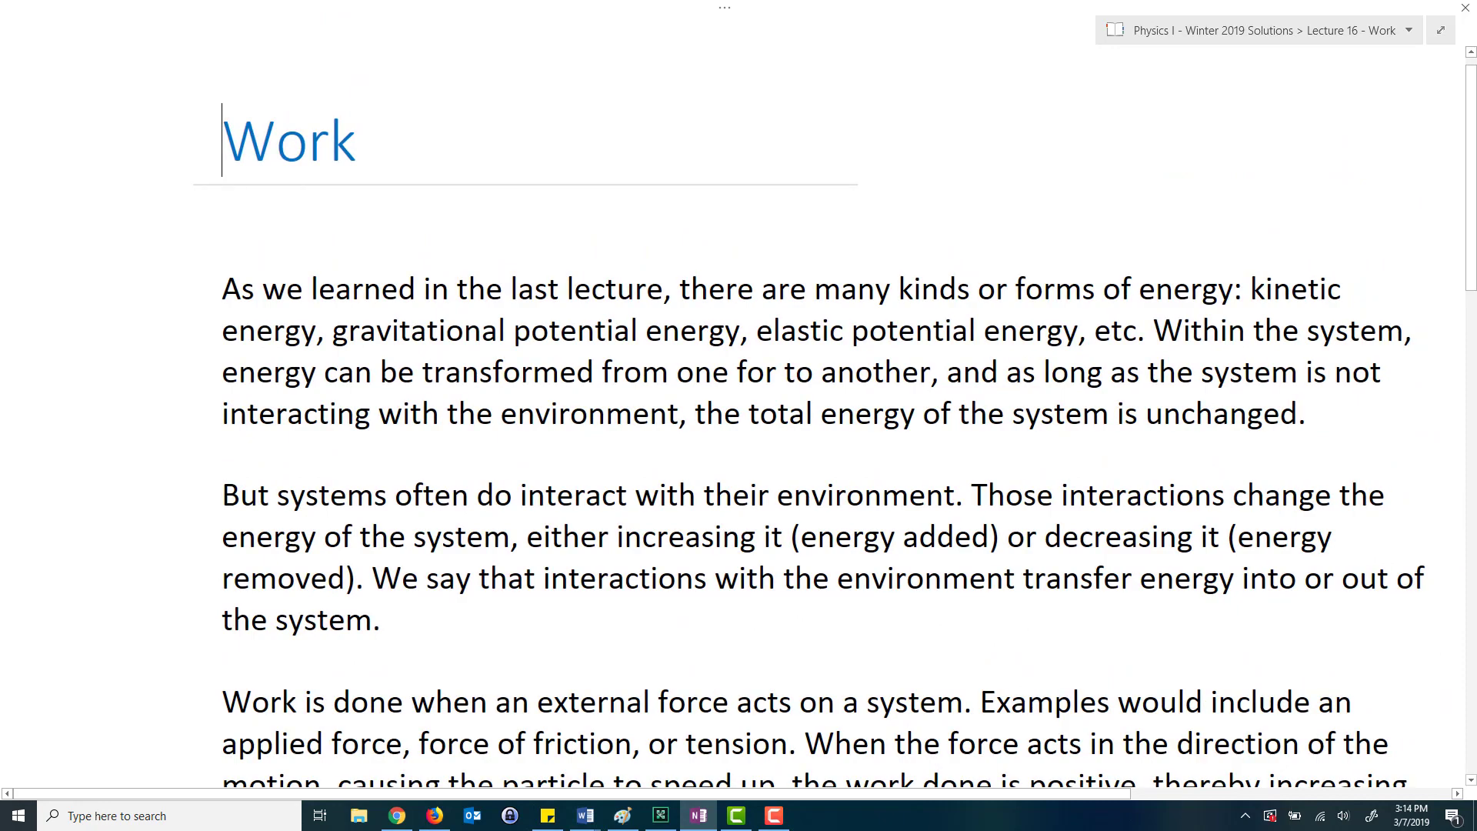
pyautogui.scroll(-1, 739, 408)
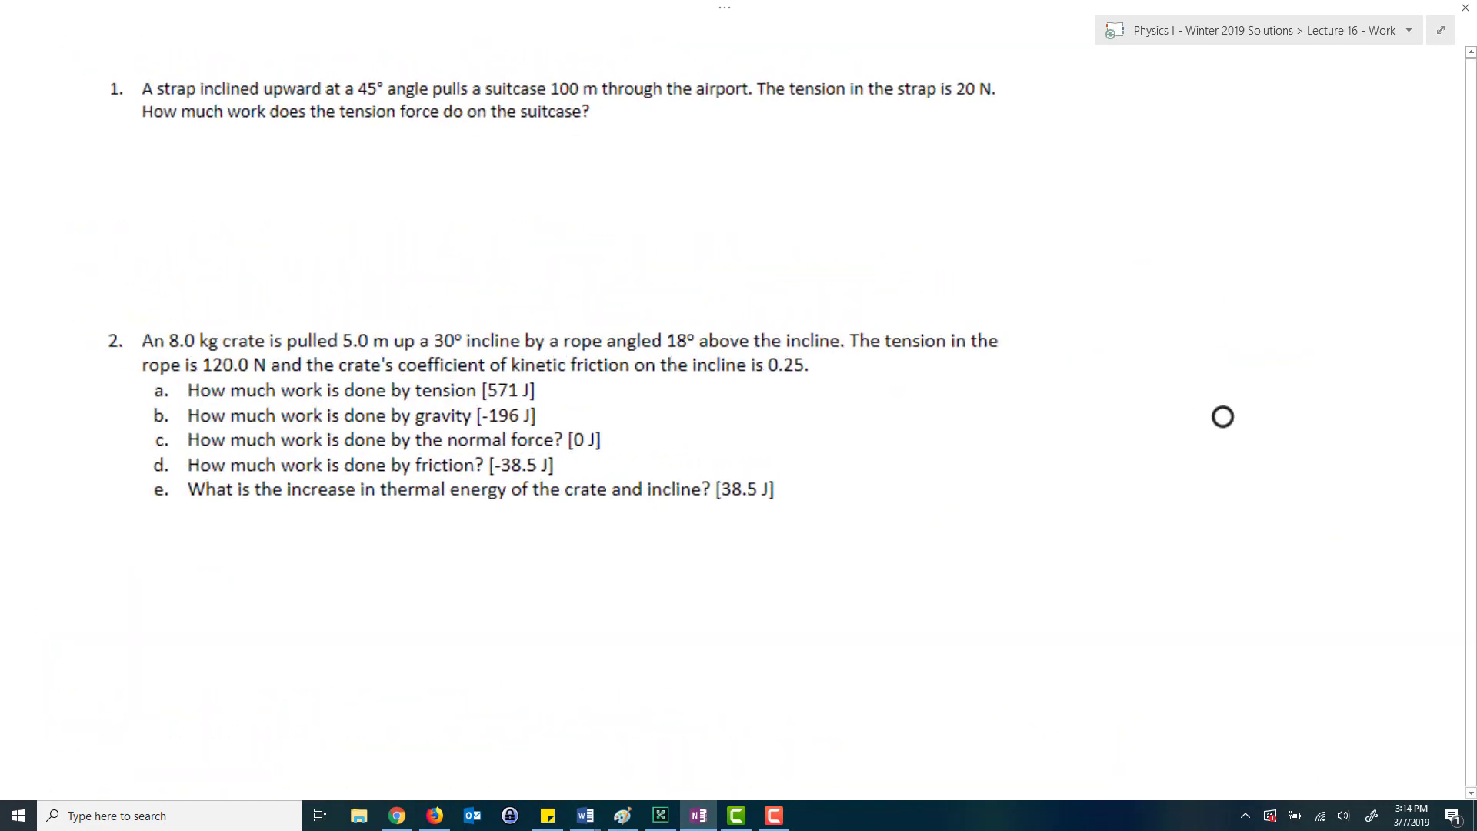
pyautogui.scroll(2, 1222, 416)
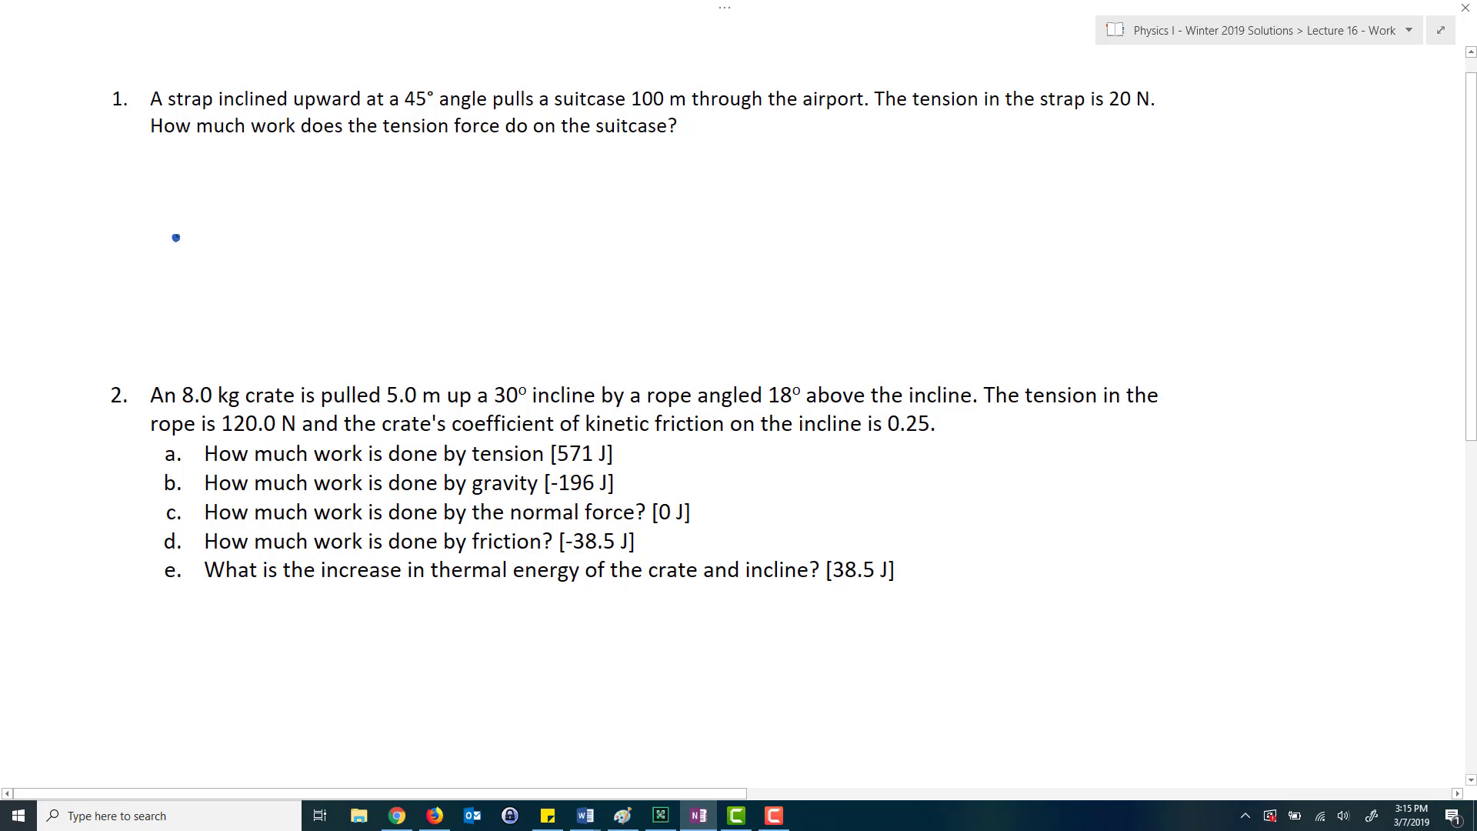
# Step: Ink a tension arrow under question 1 with a dashed baseline, angle arc and 45° label
pyautogui.moveTo(175, 238); pyautogui.dragTo(244, 194)
pyautogui.moveTo(192, 238); pyautogui.dragTo(202, 238)
pyautogui.moveTo(214, 238)
pyautogui.mouseDown()
pyautogui.moveTo(244, 238)
pyautogui.moveTo(211, 236)
pyautogui.moveTo(229, 236)
pyautogui.mouseUp()
pyautogui.moveTo(241, 218); pyautogui.dragTo(233, 236)
pyautogui.moveTo(248, 219); pyautogui.dragTo(249, 220)
# Step: Write T=20 N above the arrow and handwrite Solve to its right
pyautogui.moveTo(241, 163); pyautogui.dragTo(260, 155)
pyautogui.moveTo(254, 156)
pyautogui.mouseDown()
pyautogui.moveTo(259, 175)
pyautogui.moveTo(276, 153)
pyautogui.mouseUp()
pyautogui.moveTo(267, 160)
pyautogui.mouseDown()
pyautogui.moveTo(296, 165)
pyautogui.moveTo(330, 141)
pyautogui.mouseUp()
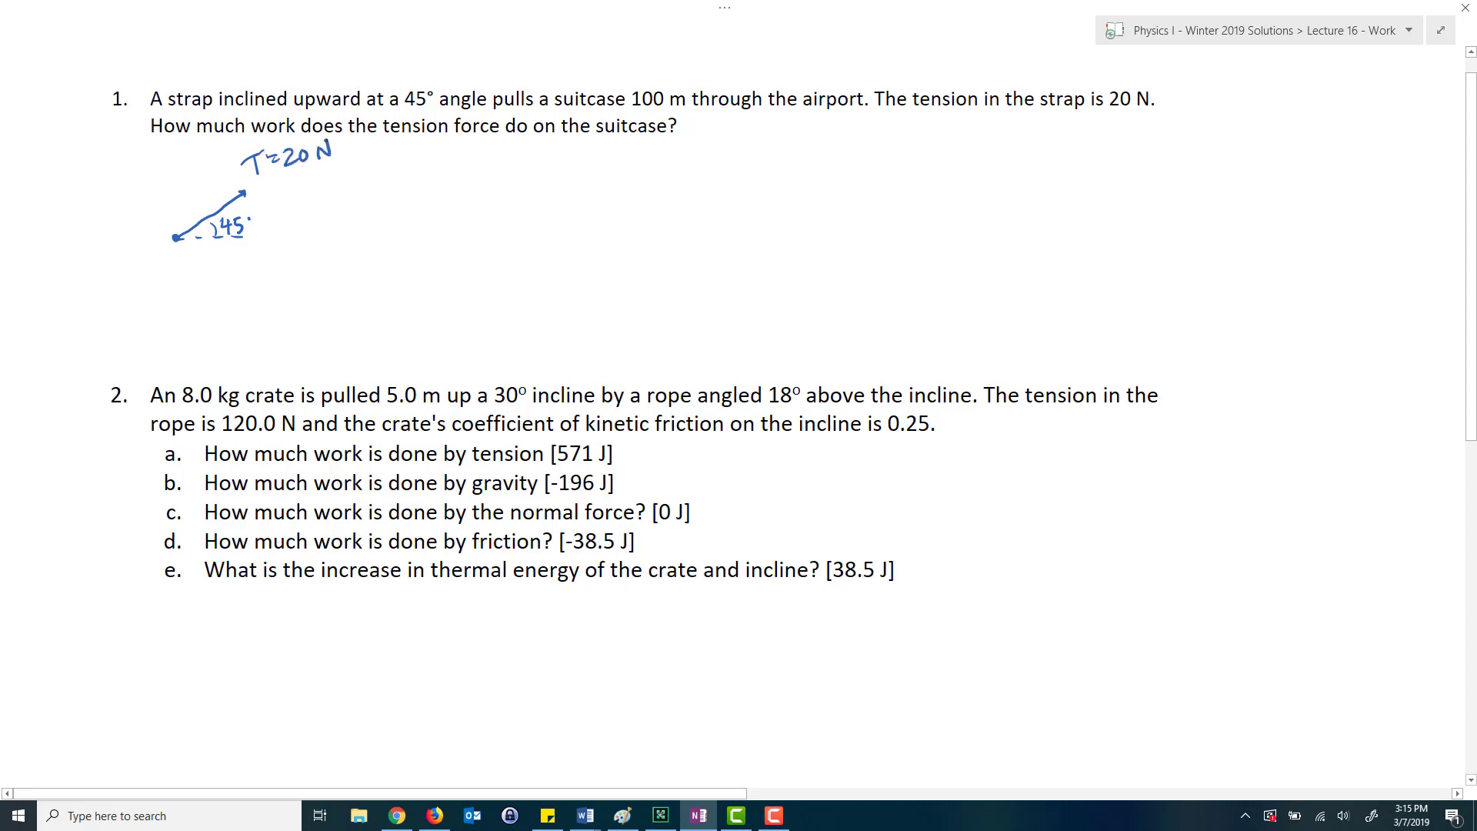
pyautogui.moveTo(493, 159)
pyautogui.mouseDown()
pyautogui.moveTo(479, 176)
pyautogui.moveTo(521, 175)
pyautogui.mouseUp()
pyautogui.moveTo(525, 162); pyautogui.dragTo(551, 173)
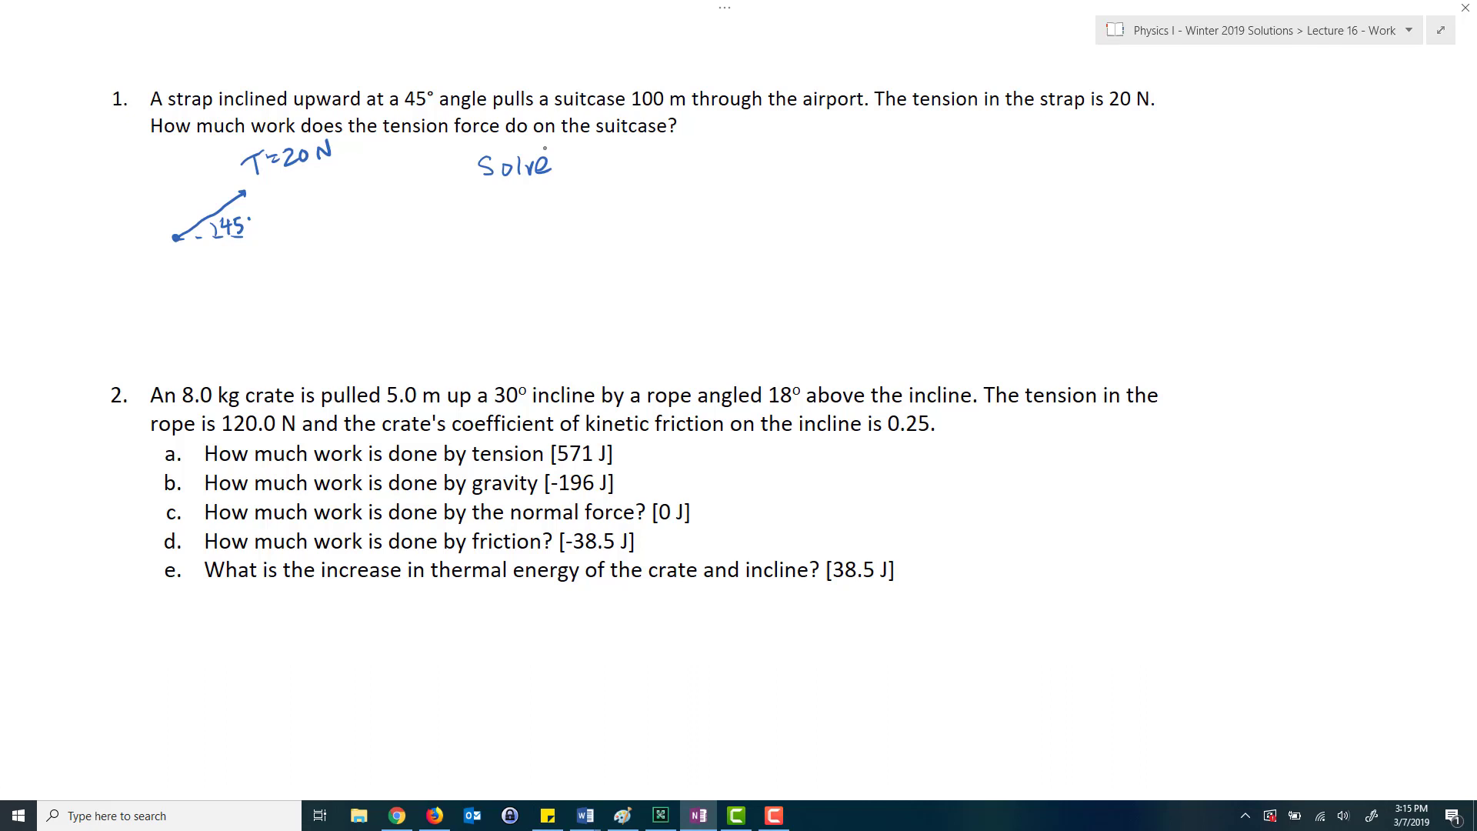
# Step: Leave full-page view, get the Solutions notebook's view-only sharing link, select it, and return to the notes
pyautogui.click(1441, 30)
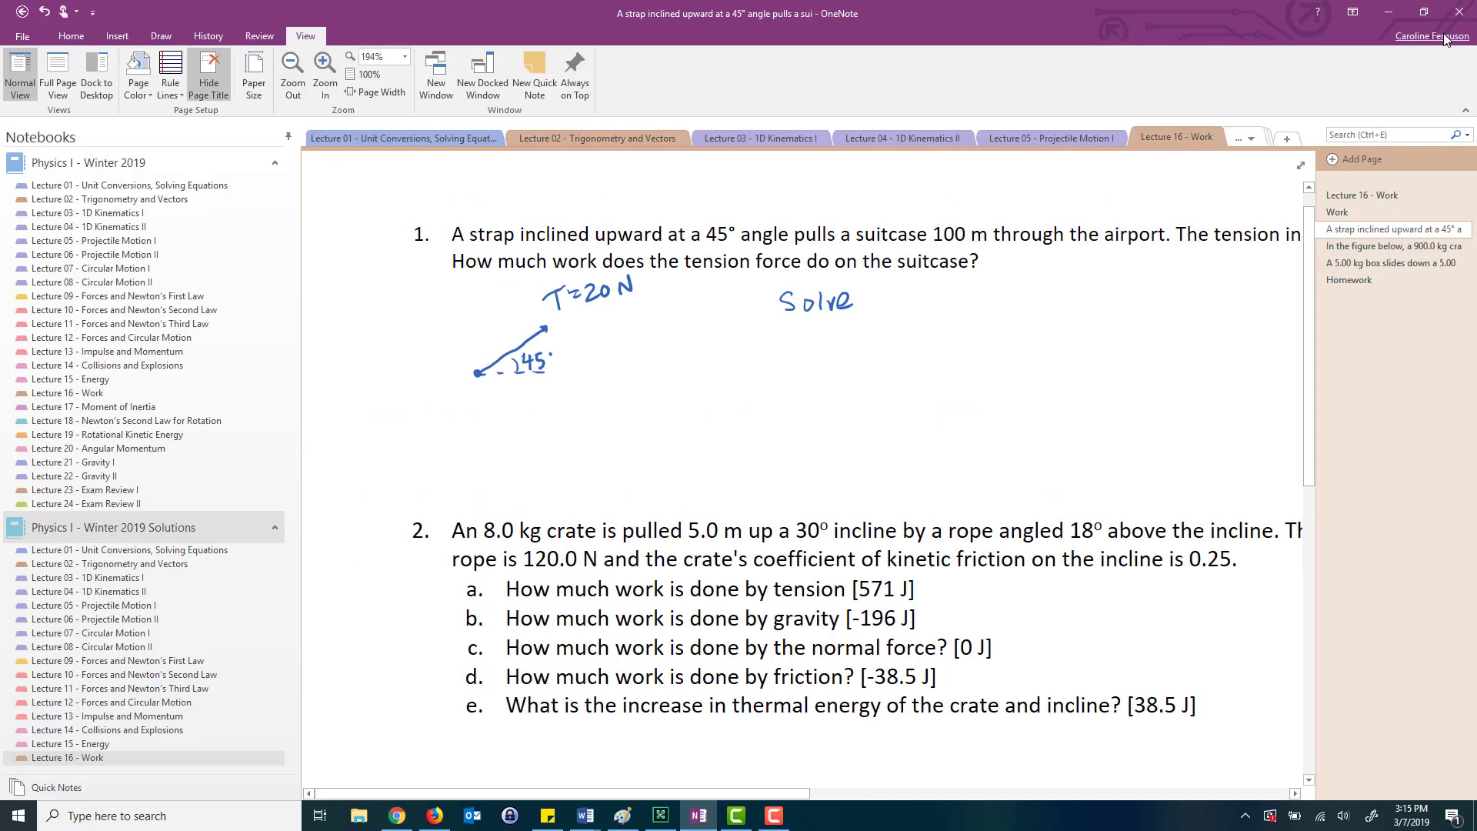
pyautogui.rightClick(106, 531)
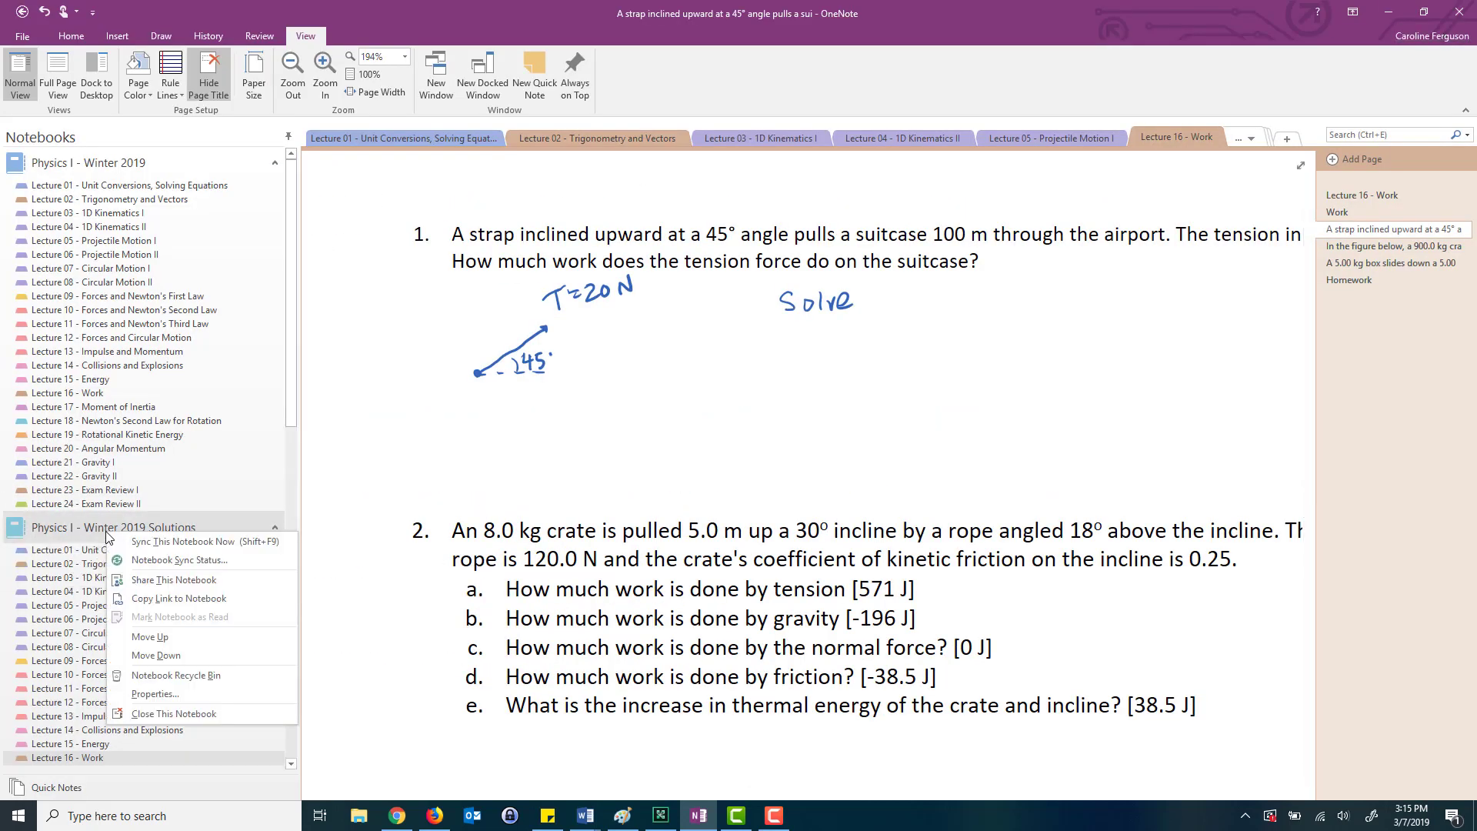
pyautogui.click(165, 578)
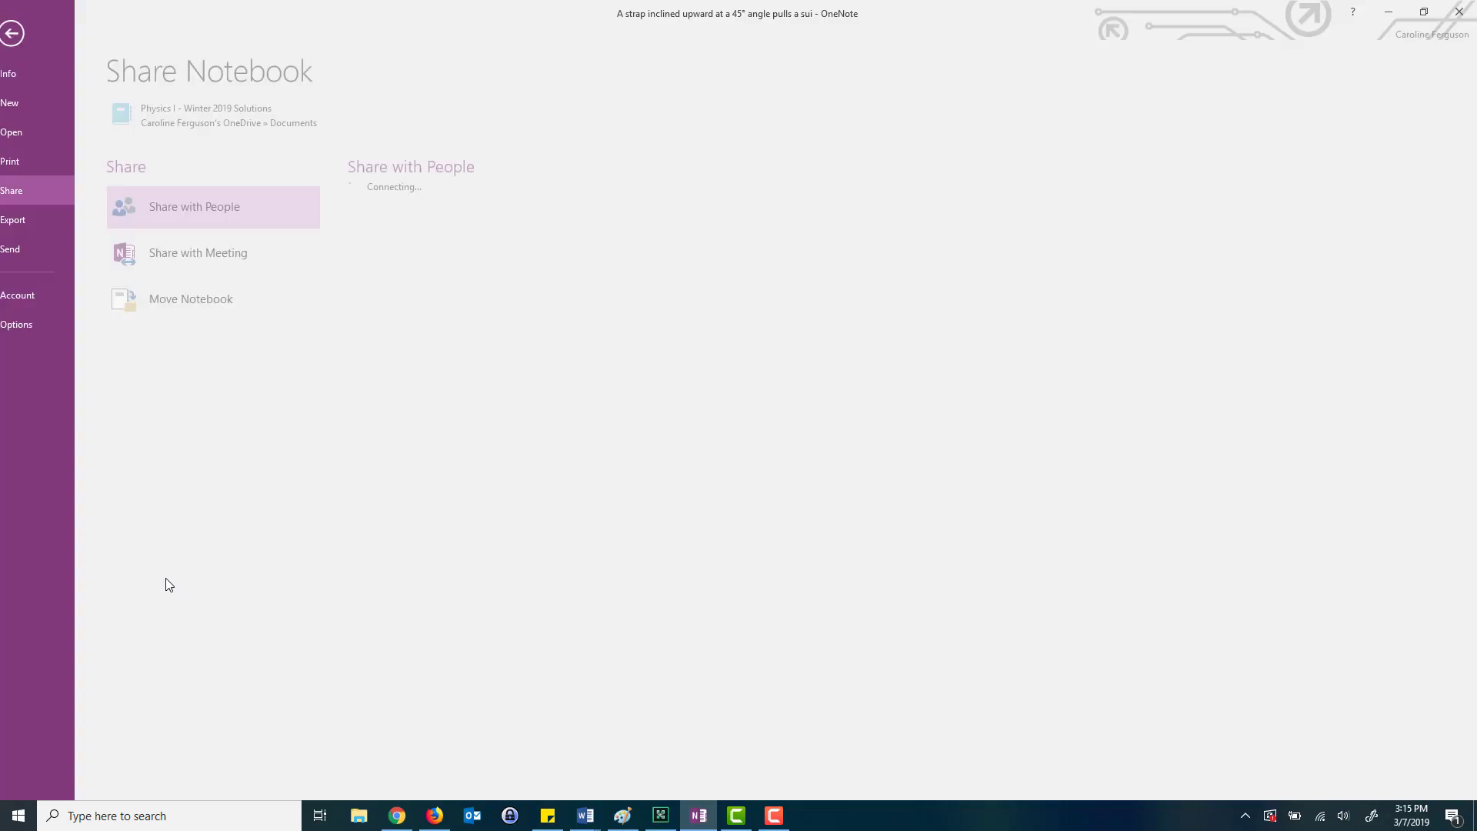
pyautogui.click(216, 253)
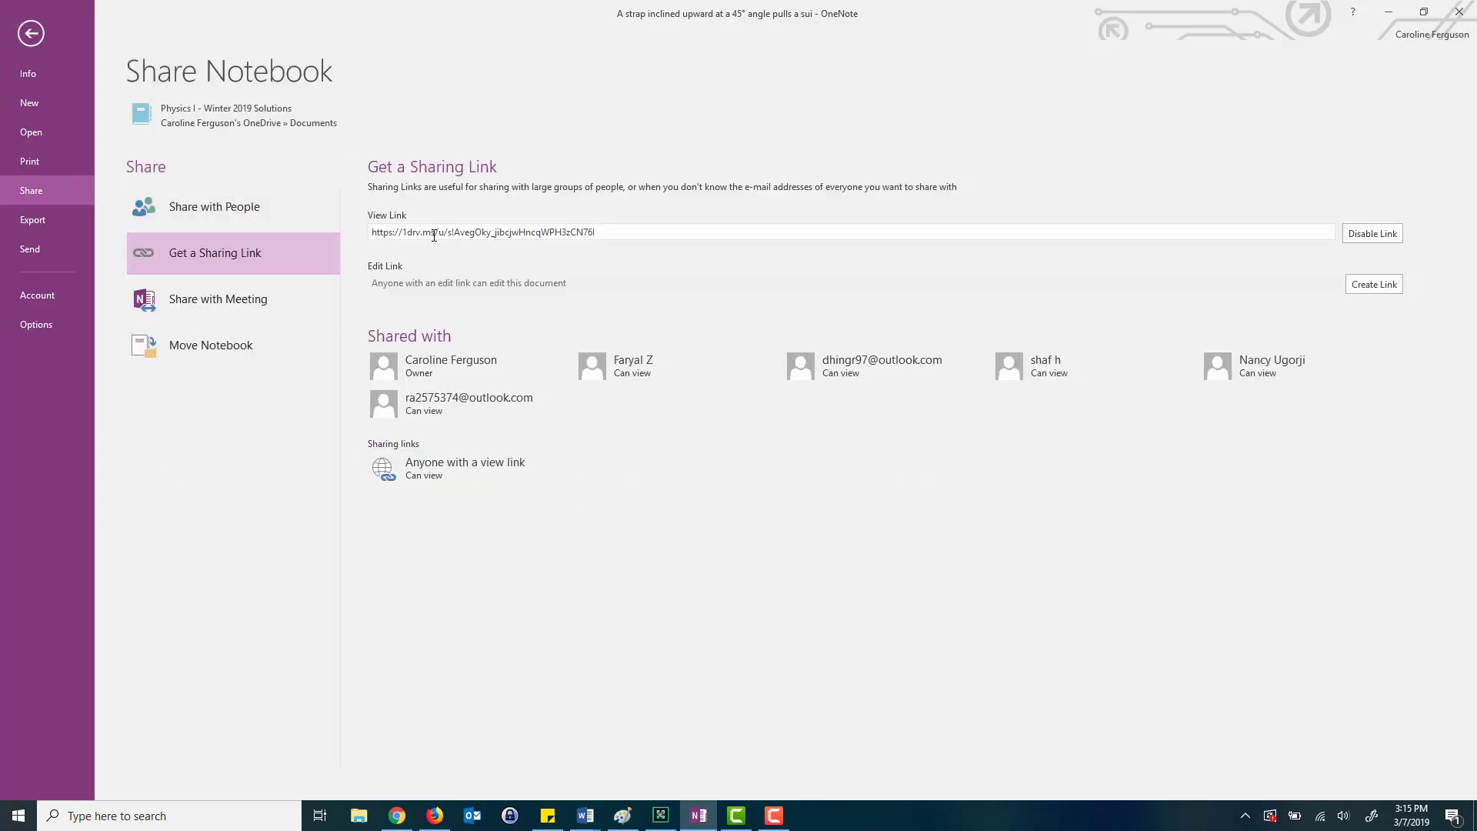
pyautogui.click(434, 236)
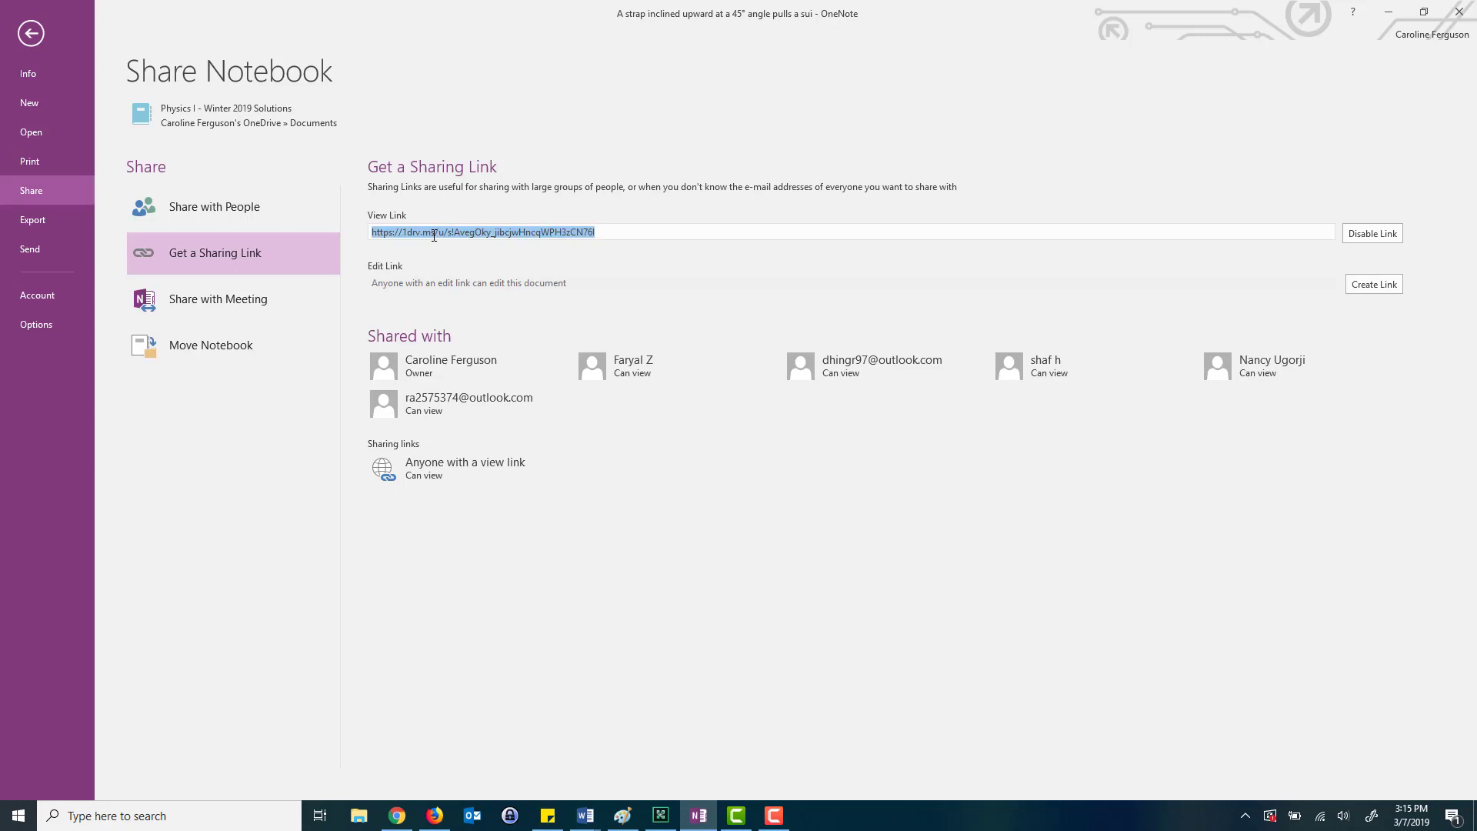
pyautogui.click(31, 34)
# Step: Switch to Chrome and go to the Physics I course's Lecture Notes page in Blackboard
pyautogui.click(397, 816)
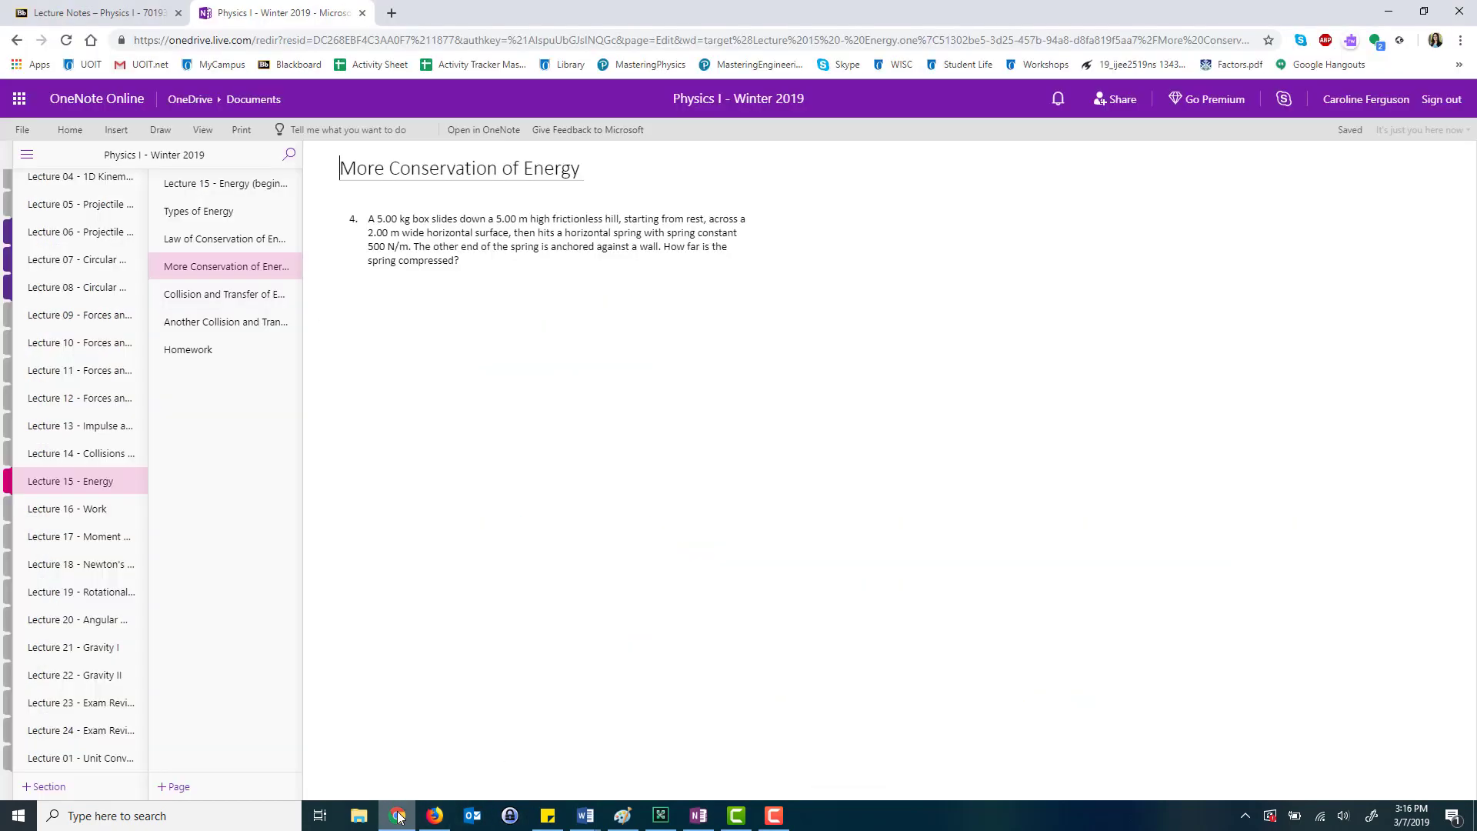
pyautogui.click(132, 16)
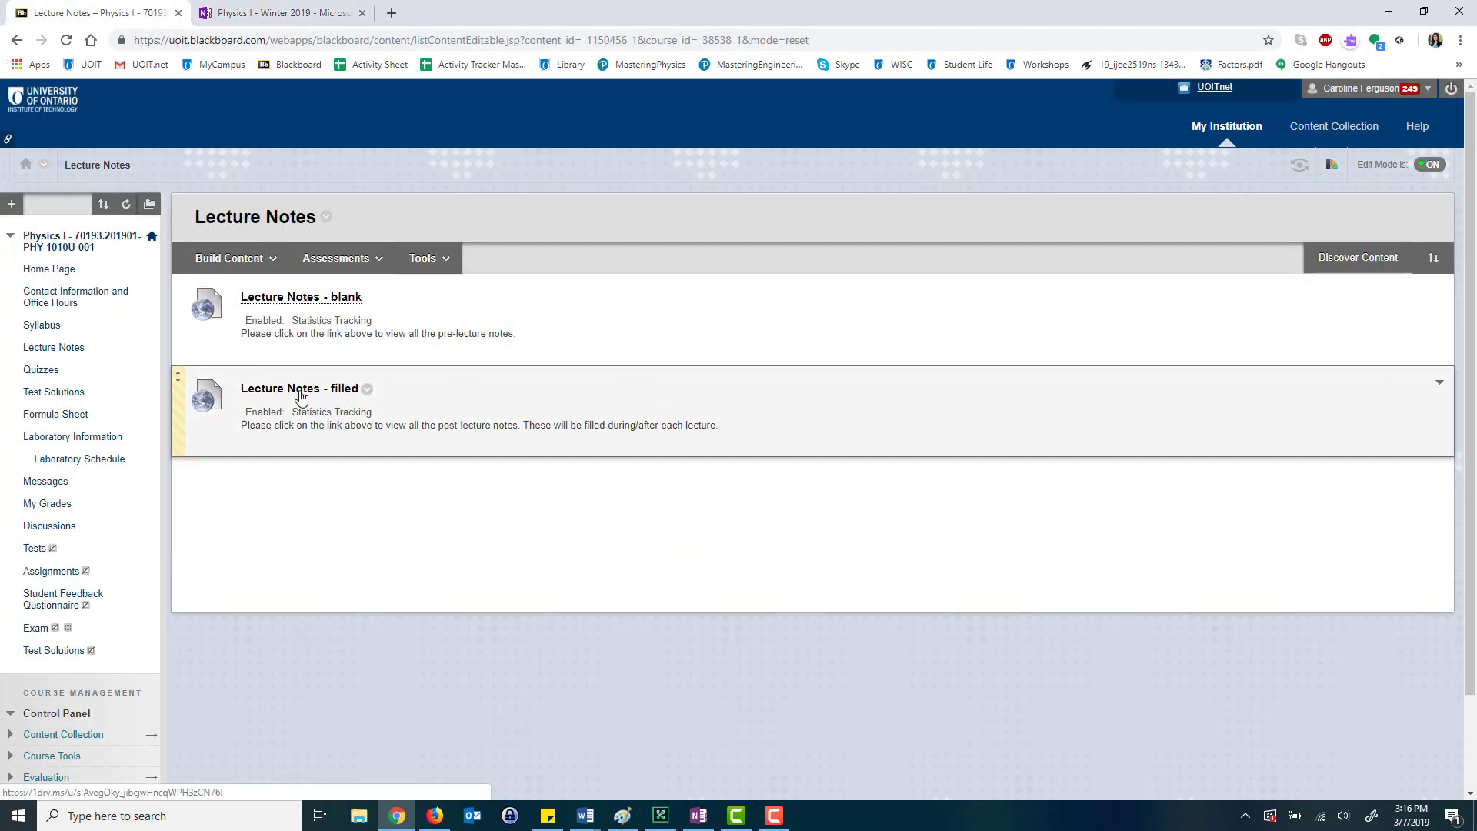
# Step: Follow the Lecture Notes - filled link and open the Lecture 16 - Work strap problem page online
pyautogui.click(301, 396)
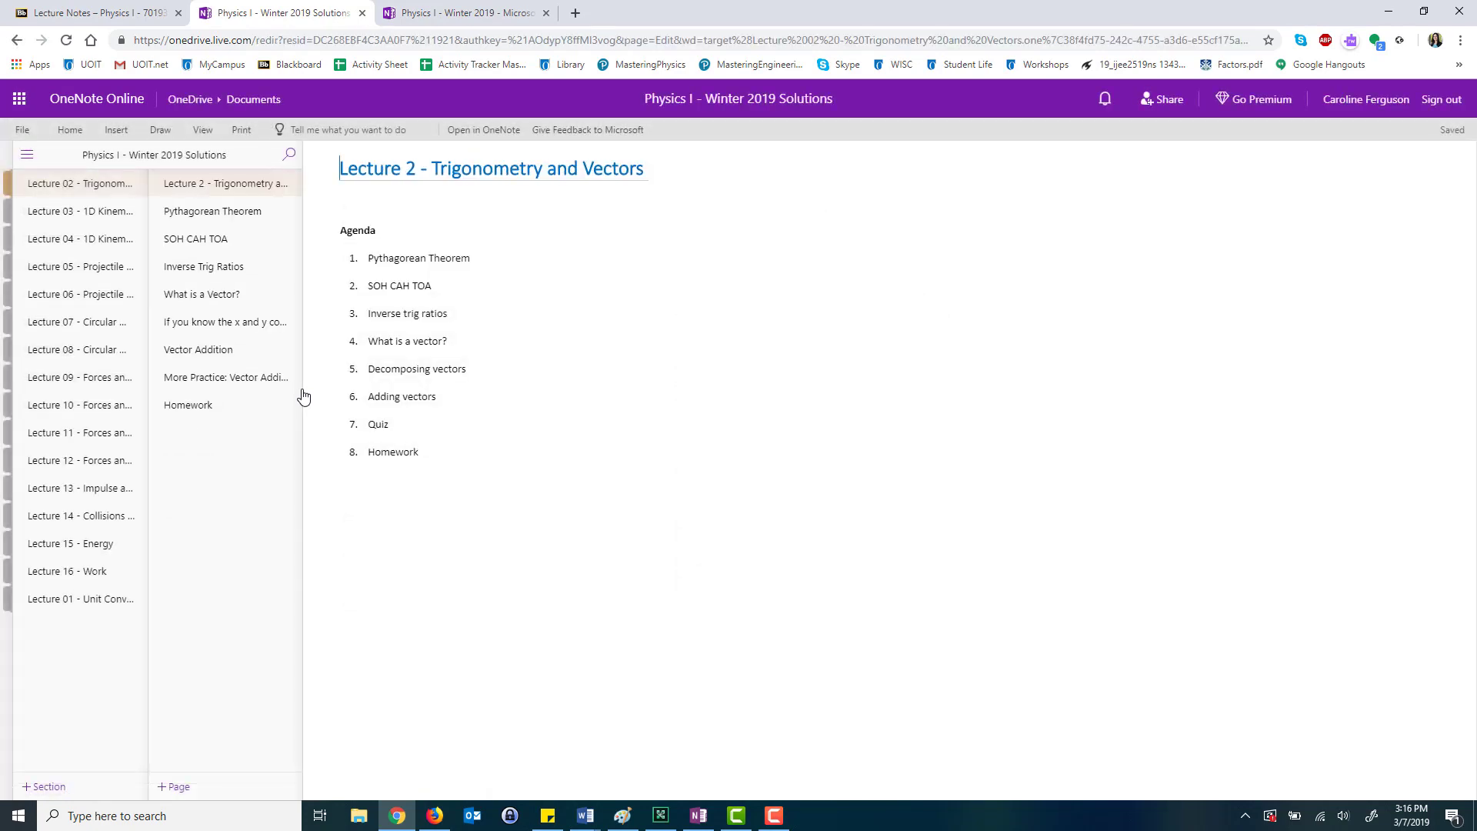
pyautogui.click(91, 577)
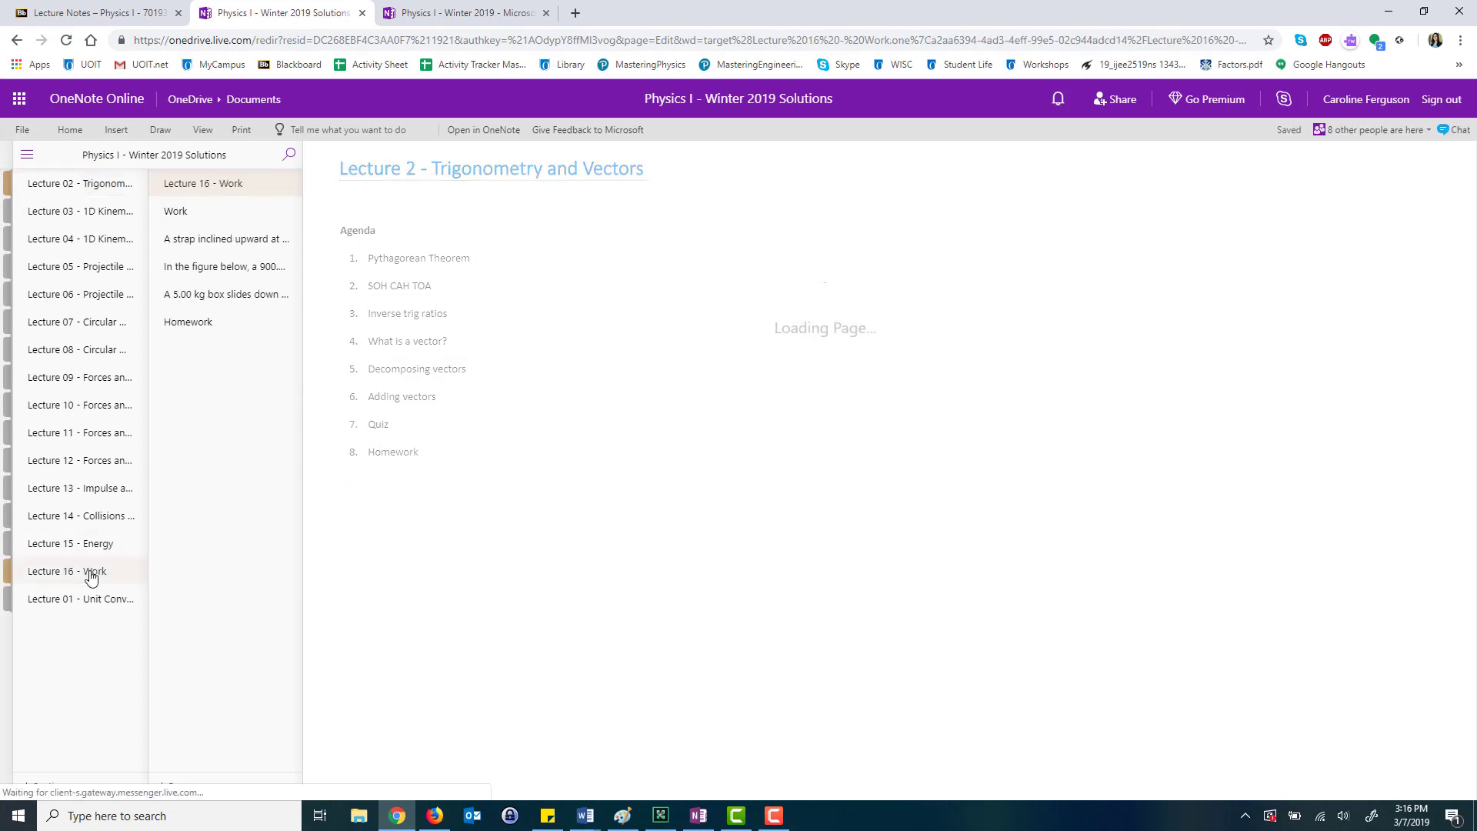
pyautogui.click(231, 237)
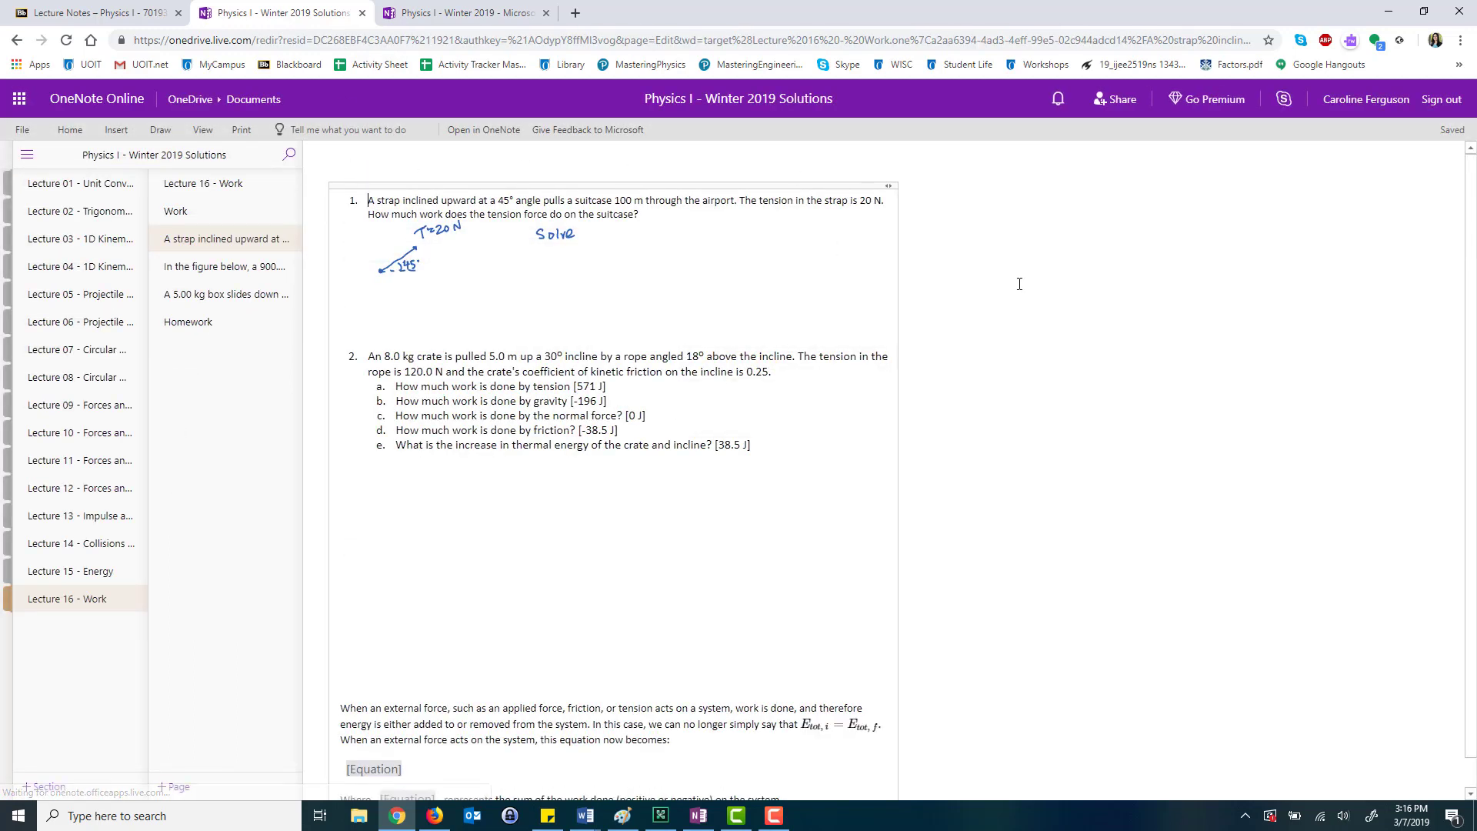
pyautogui.click(976, 216)
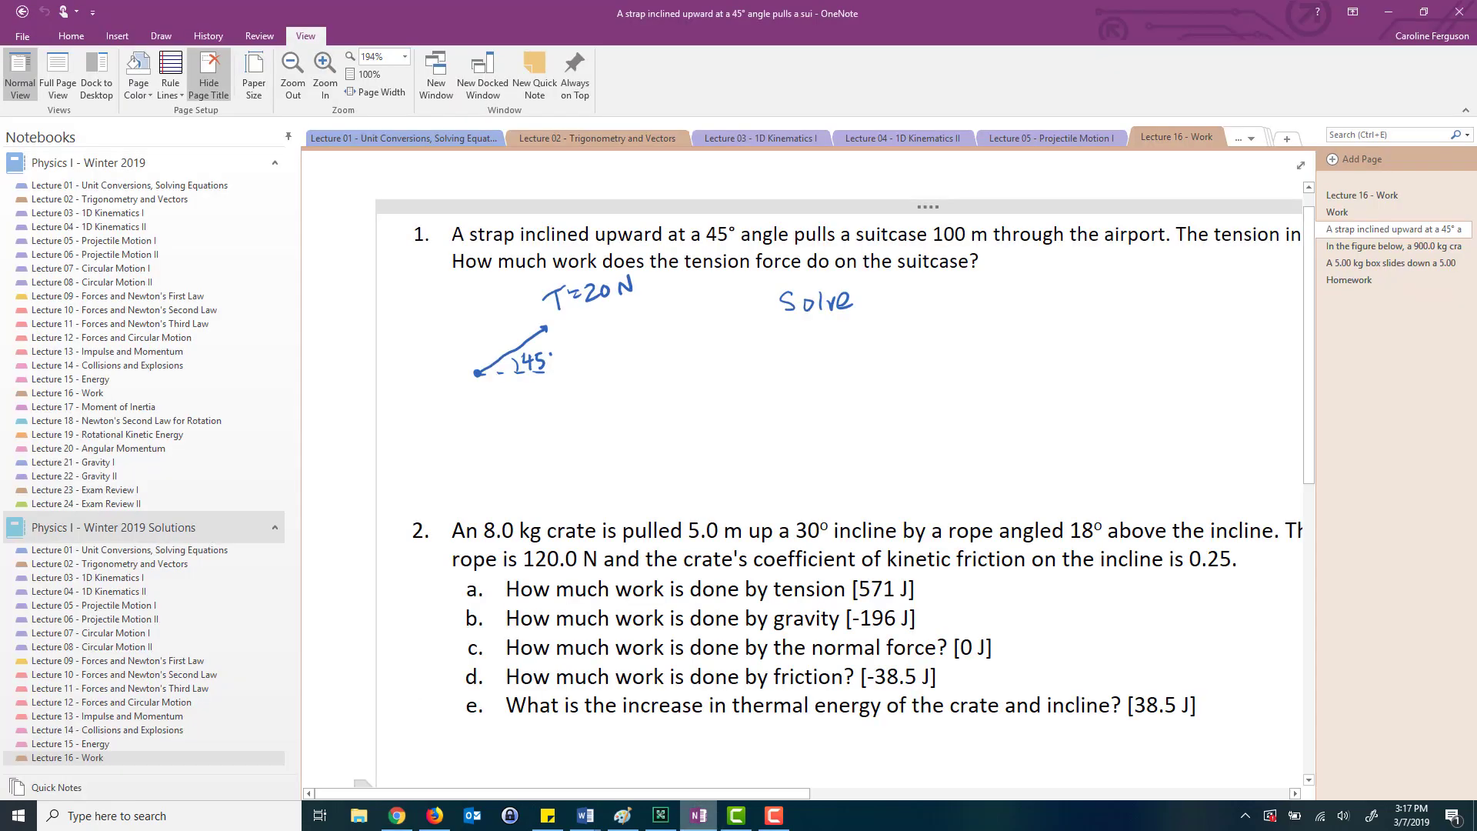
# Step: In desktop OneNote, scroll to the 8.0 kg crate problem 2 and show the page in full-page view
pyautogui.scroll(-5, 807, 461)
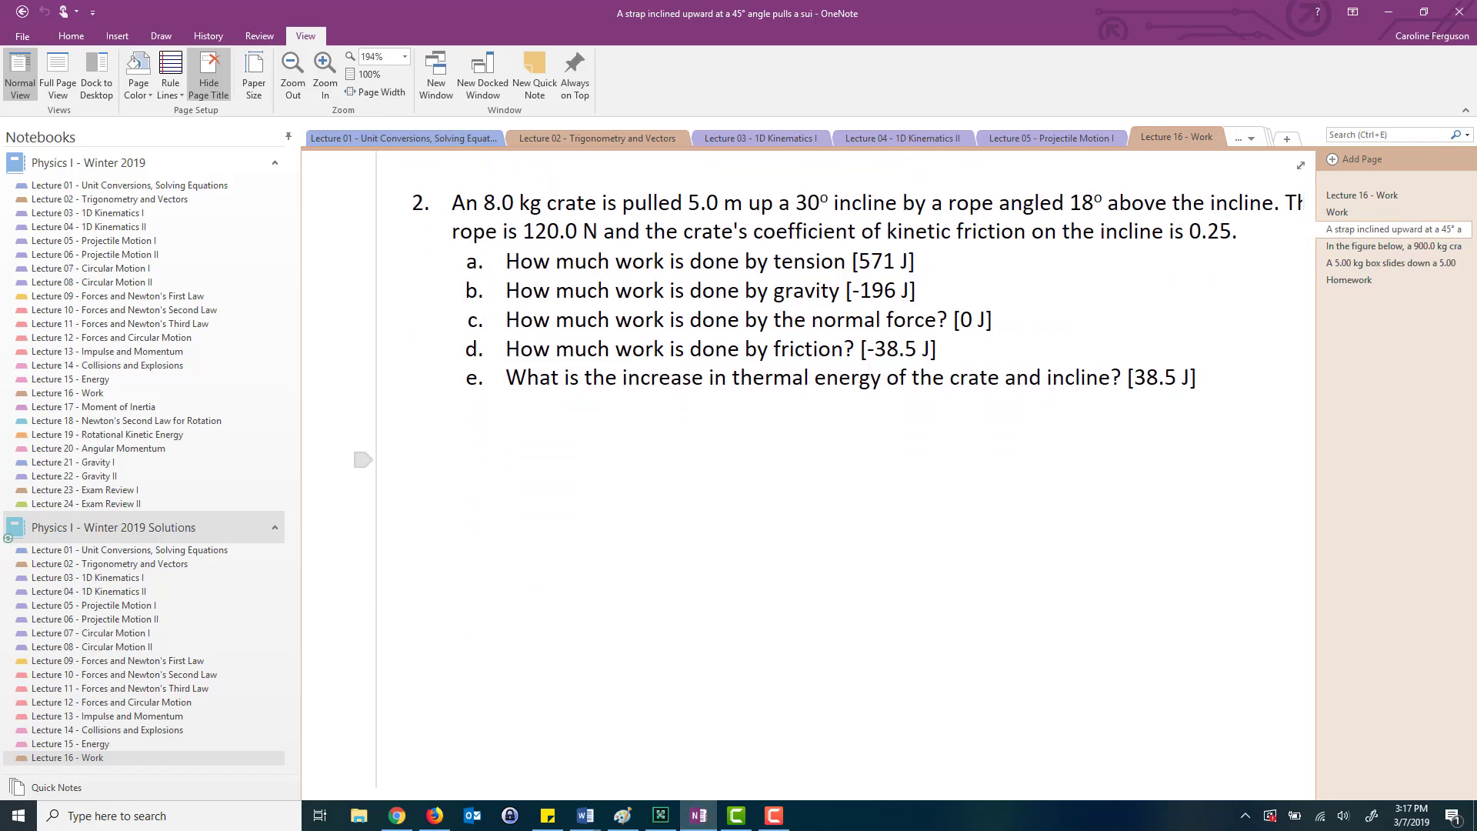
pyautogui.click(1300, 165)
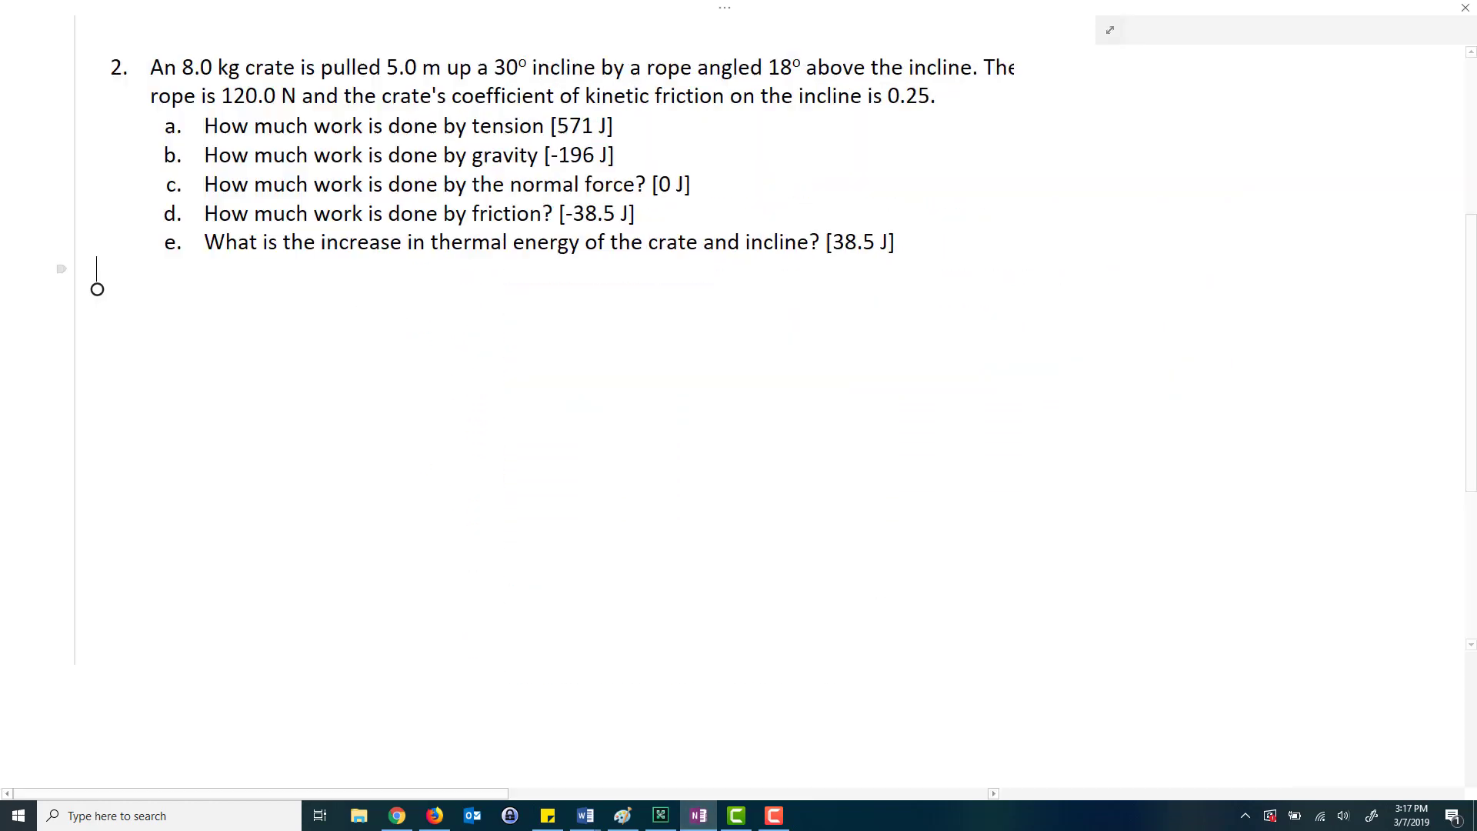
pyautogui.moveTo(1279, 221)
pyautogui.mouseDown()
pyautogui.moveTo(1279, 274)
pyautogui.moveTo(1279, 232)
pyautogui.mouseUp()
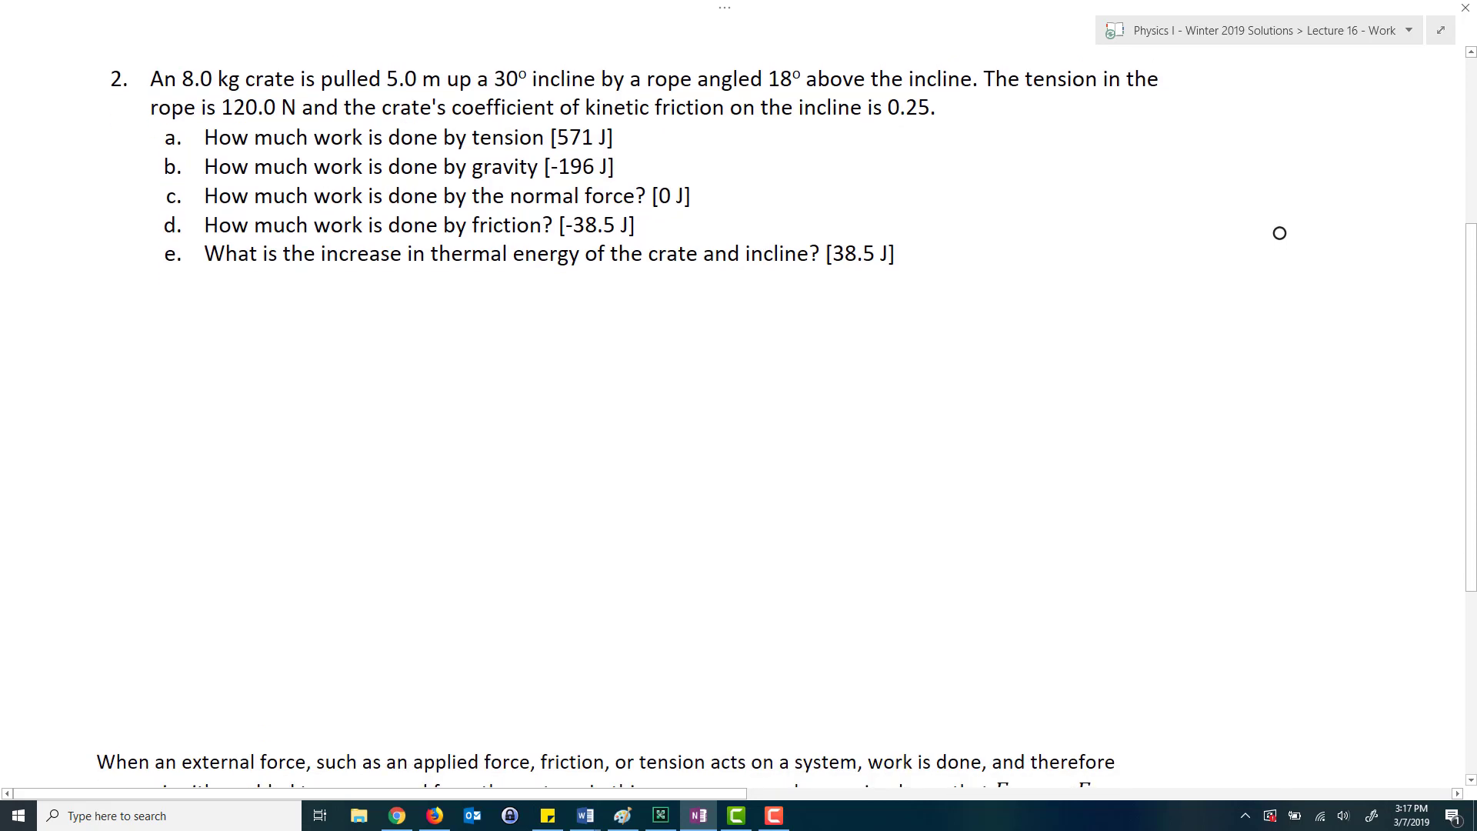